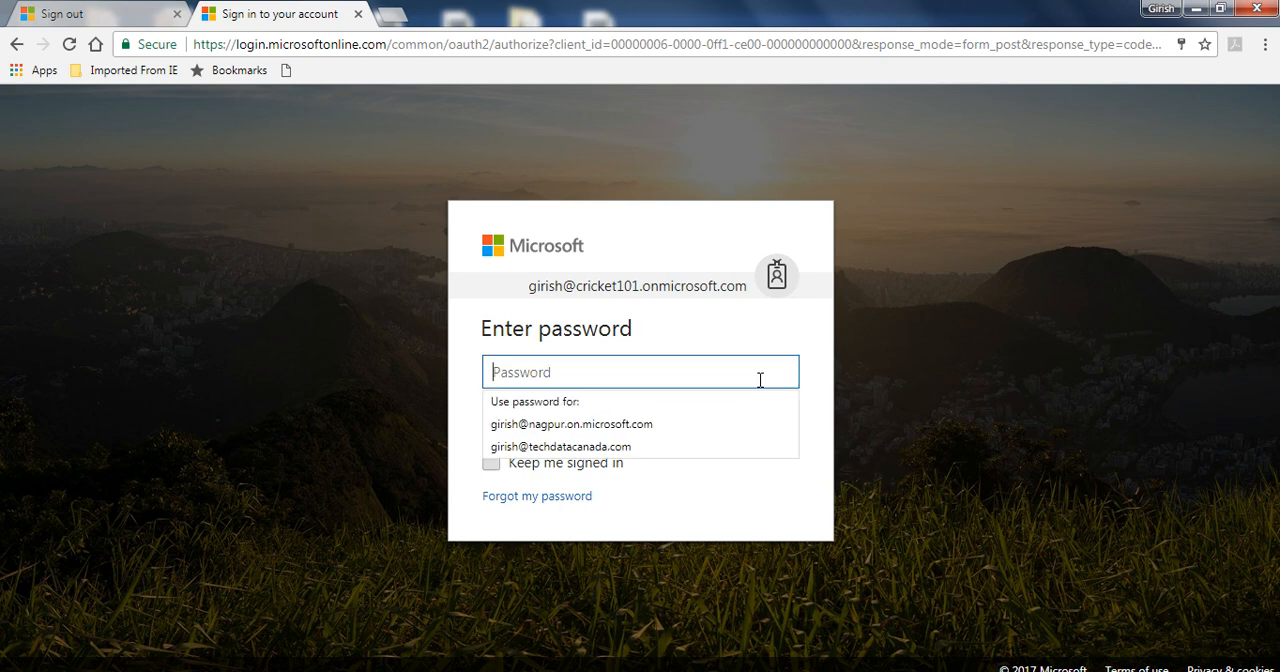
Enter the account password and sign in to the Office 365 admin center.
type("******")
key("Return")
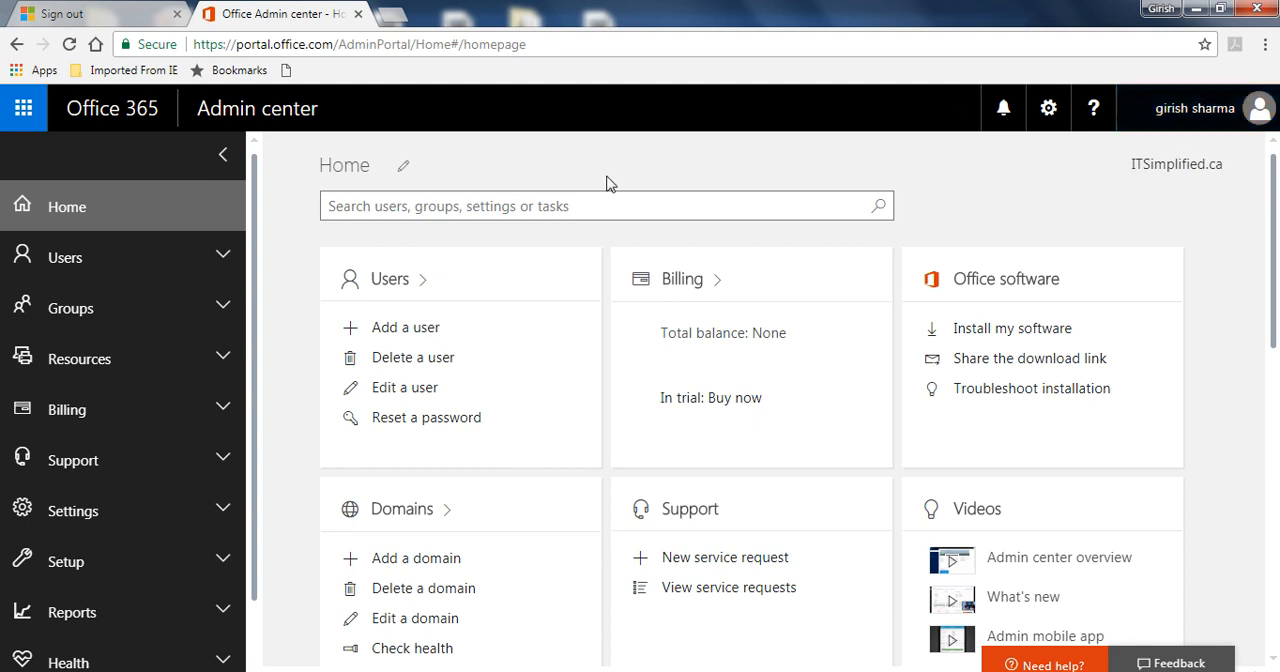
Open the Admin app and look over the cards on its home page, down to Active users and back up.
left_click(22, 110)
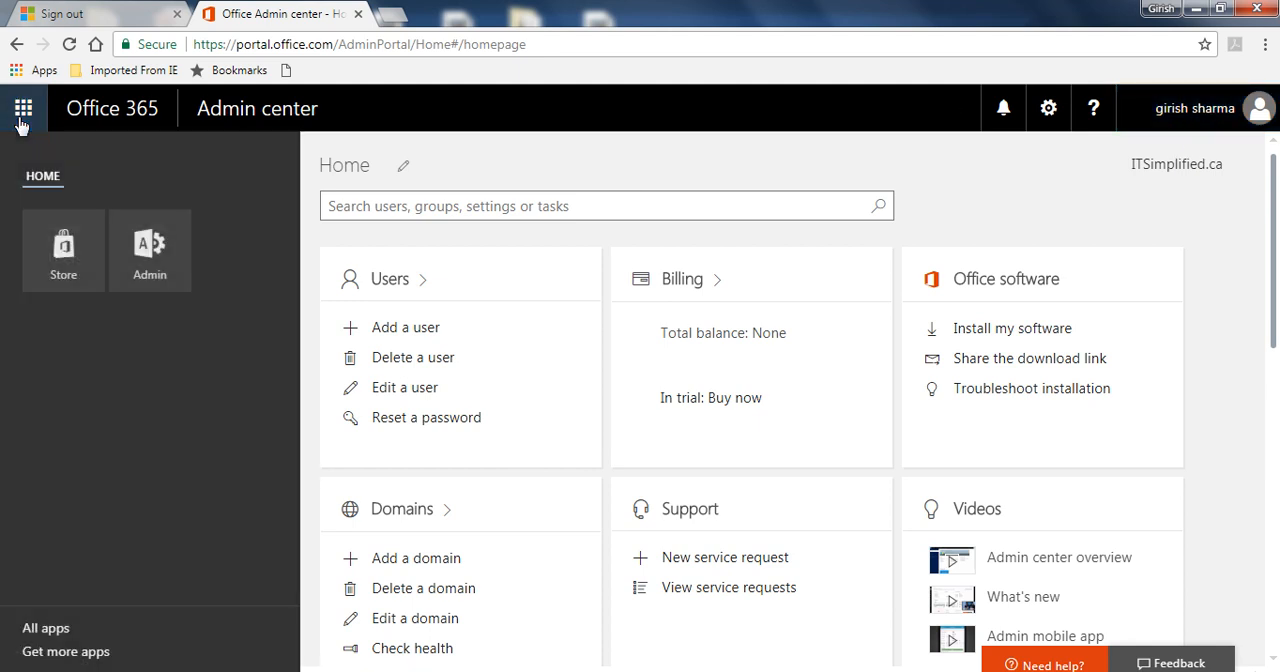
left_click(163, 284)
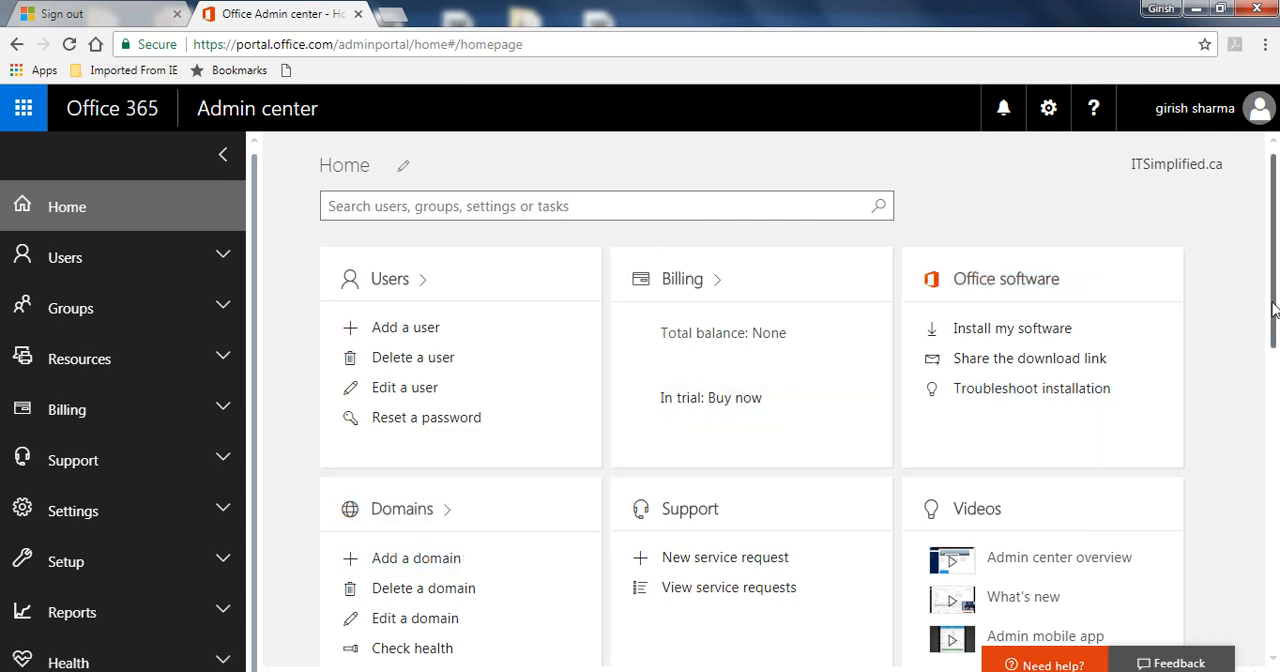
left_click_drag(1273, 302, 1260, 463)
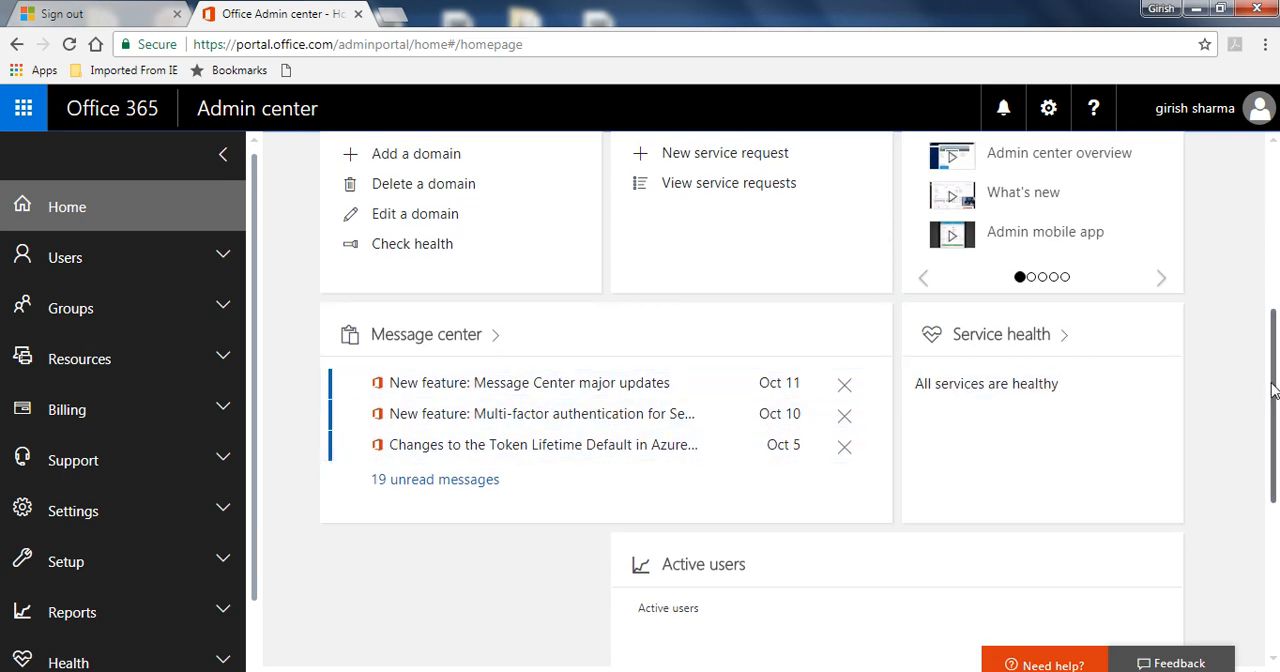
left_click_drag(1271, 391, 1276, 152)
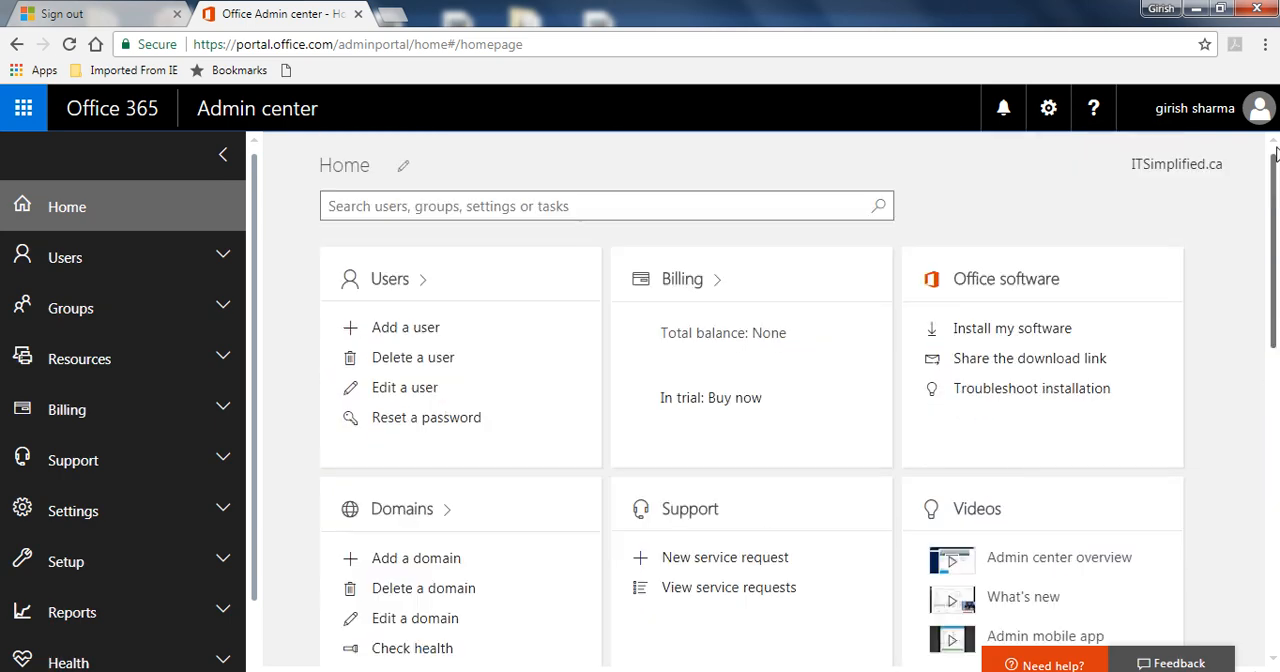
Search the admin center for a user by first name, and collapse and re-expand the side navigation.
left_click(733, 200)
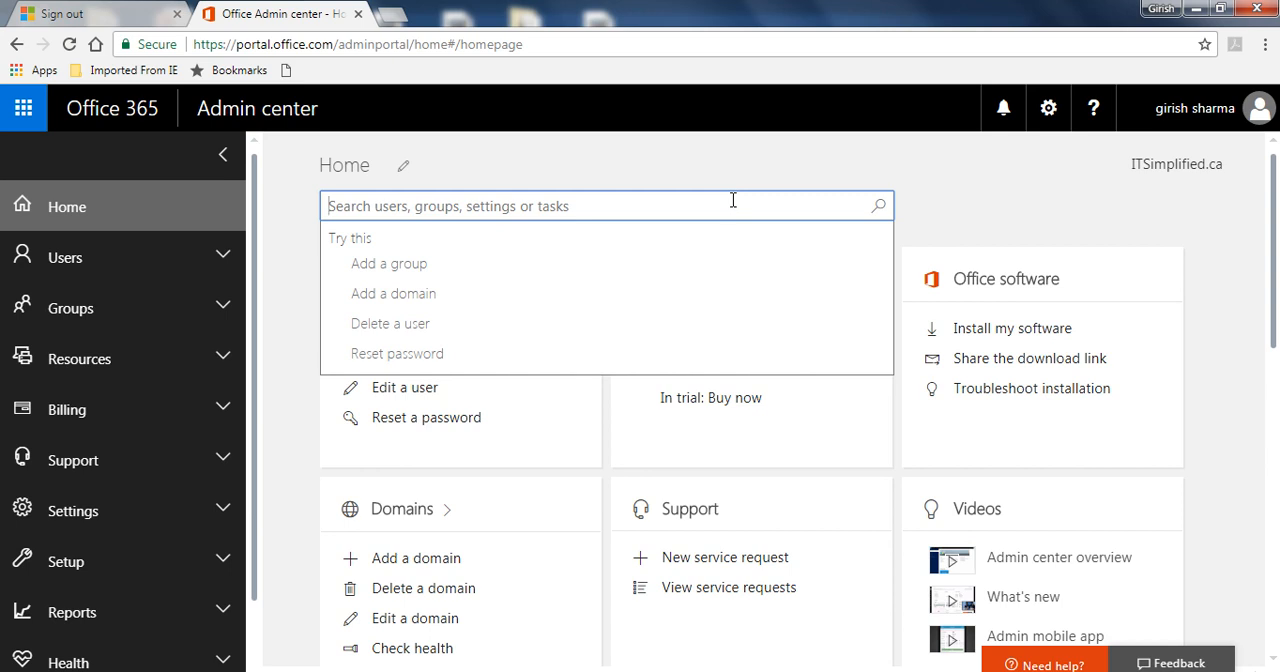
type("vishnu")
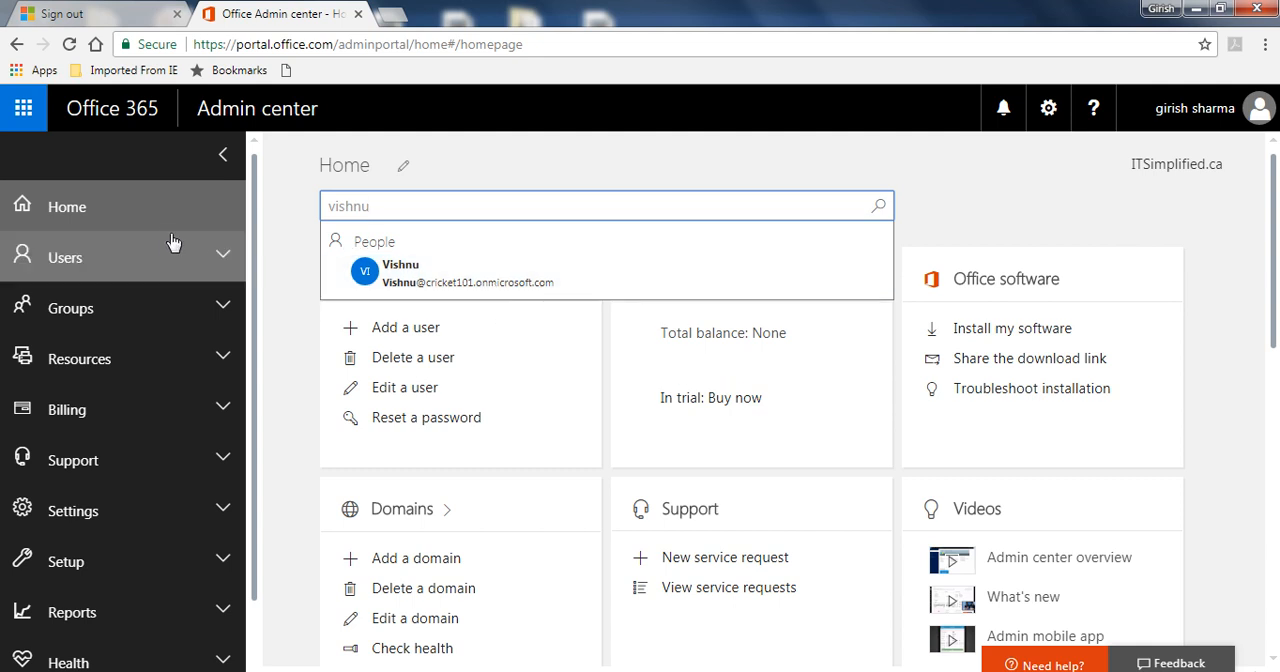
left_click(224, 163)
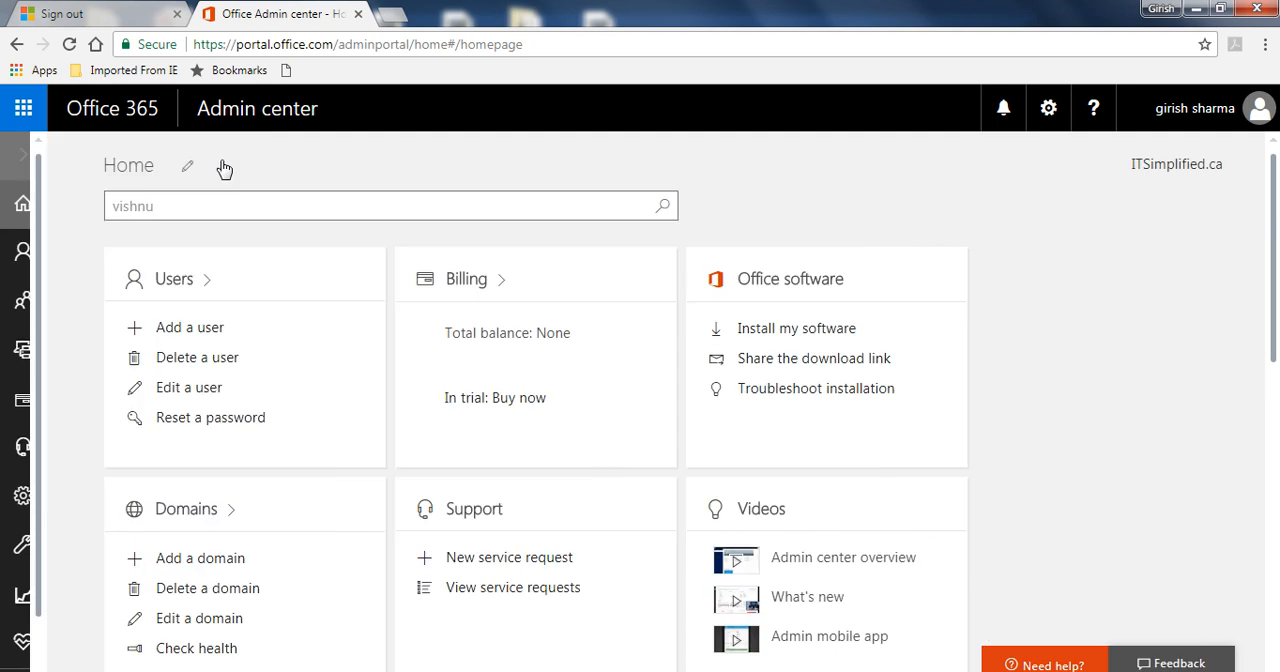
left_click(24, 160)
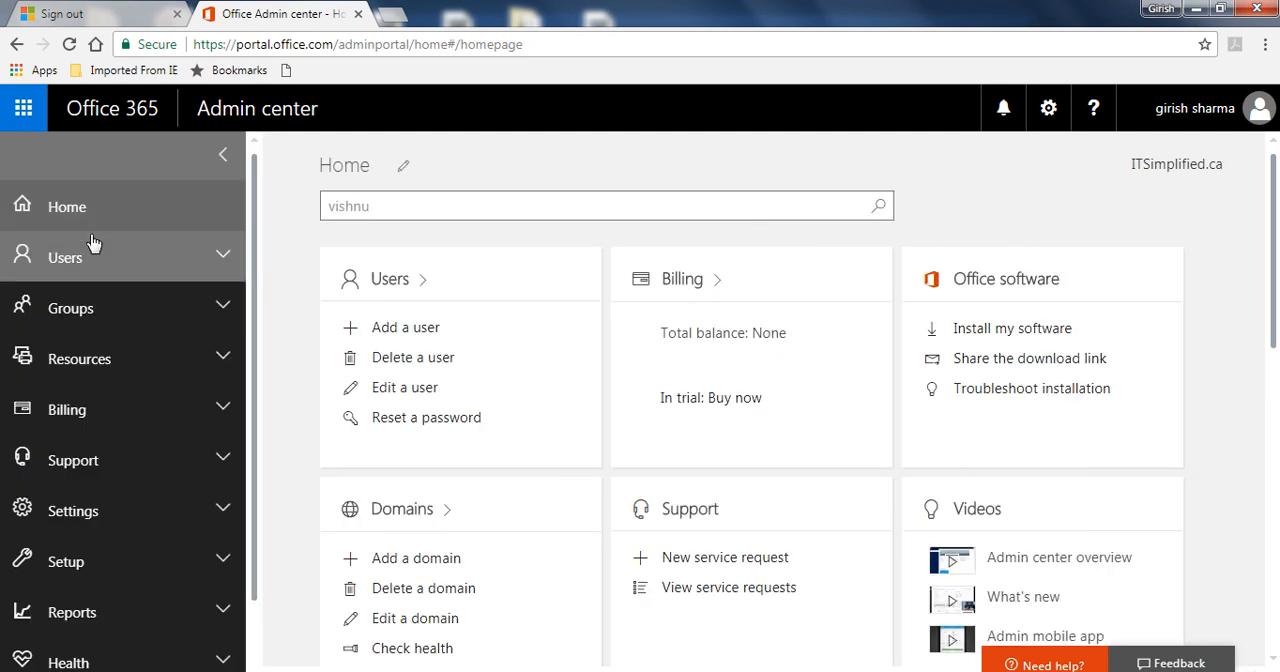
View the list of active users and look at the blank new user form, closing it without adding anyone.
left_click(135, 283)
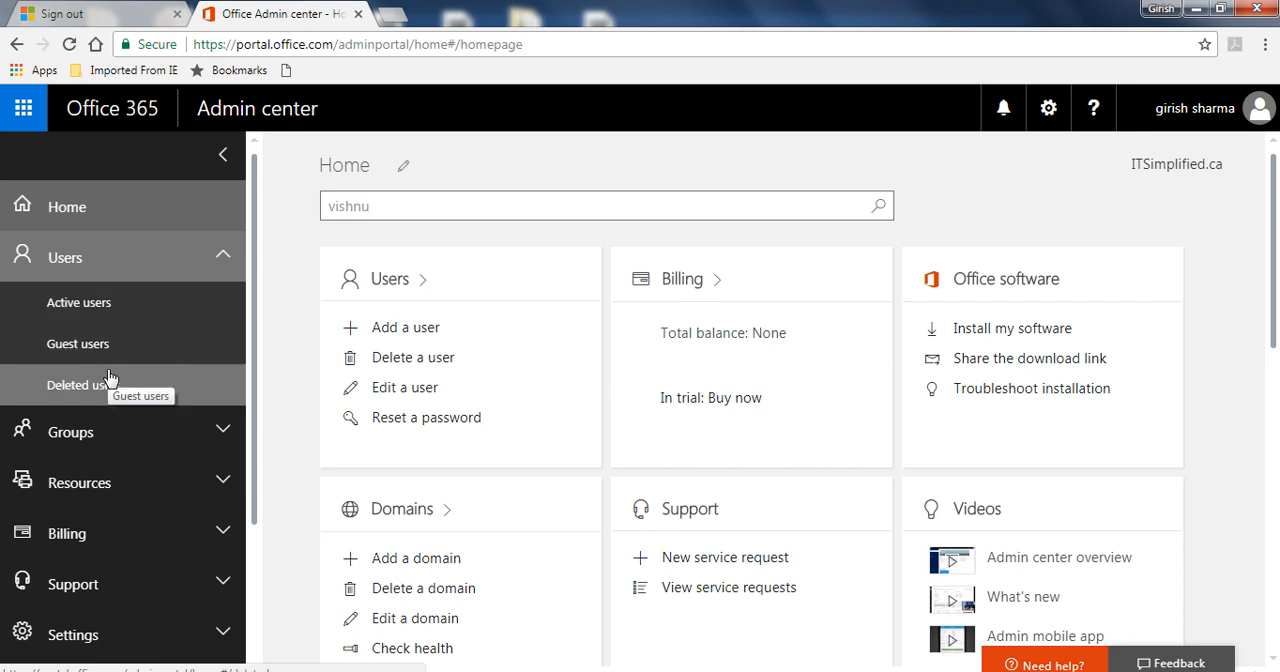
left_click(113, 312)
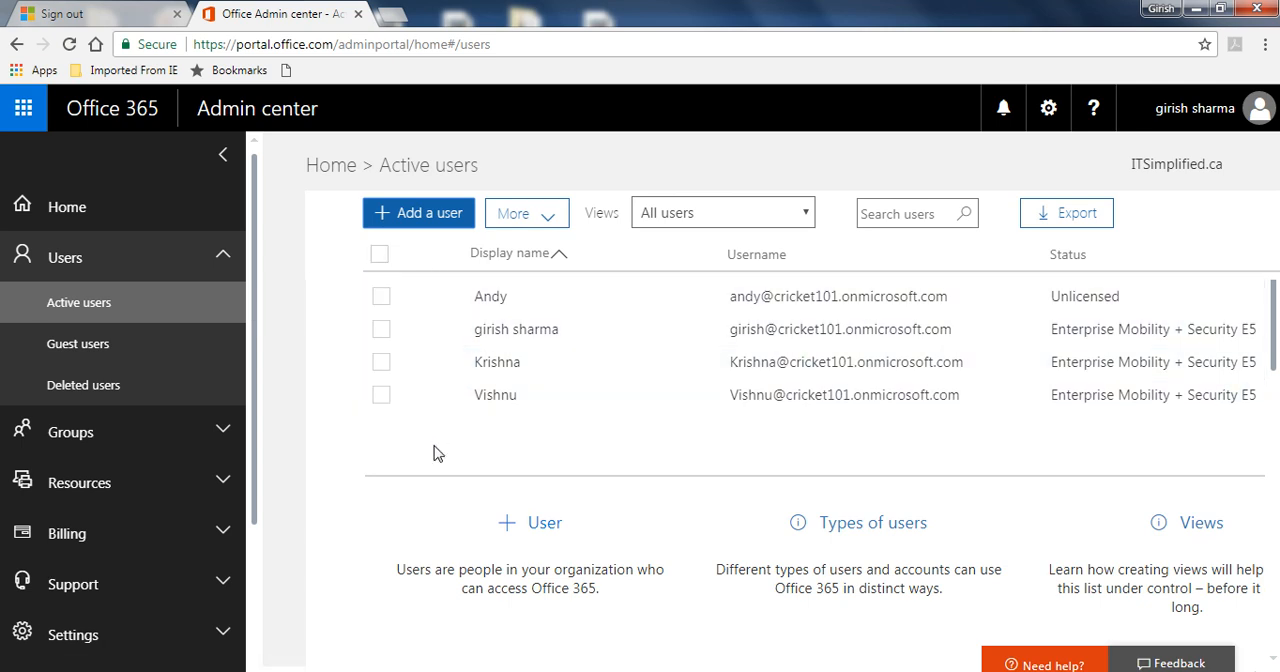
left_click(420, 216)
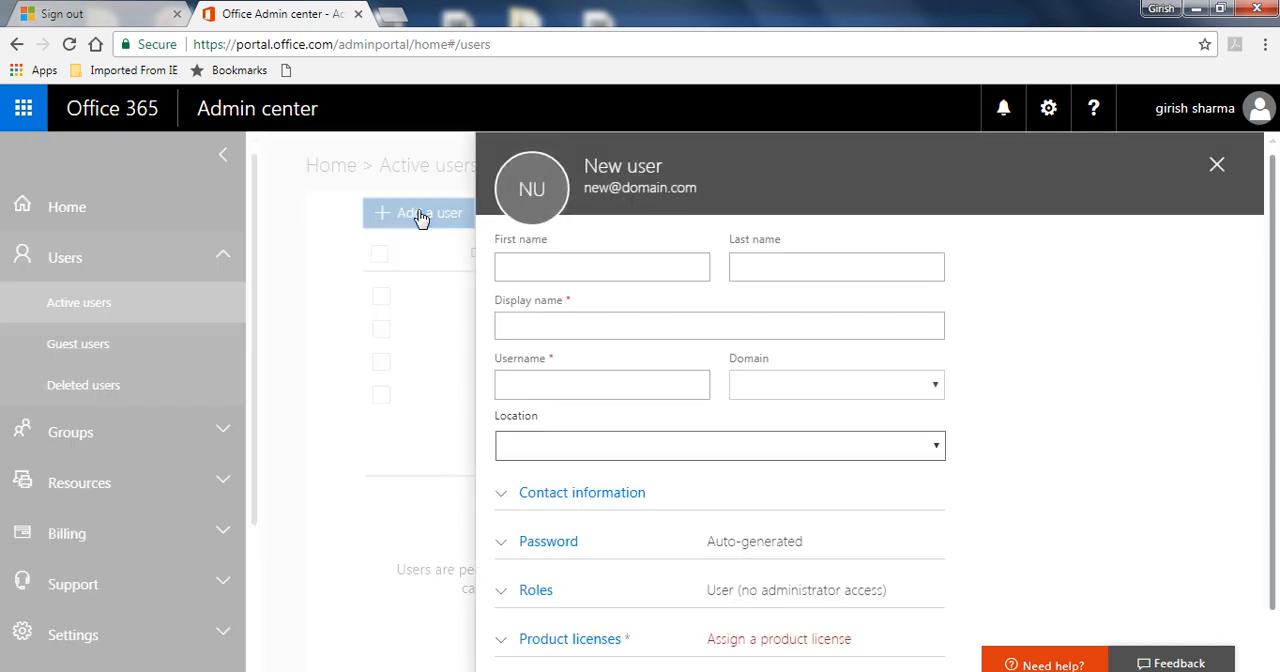
left_click(1216, 172)
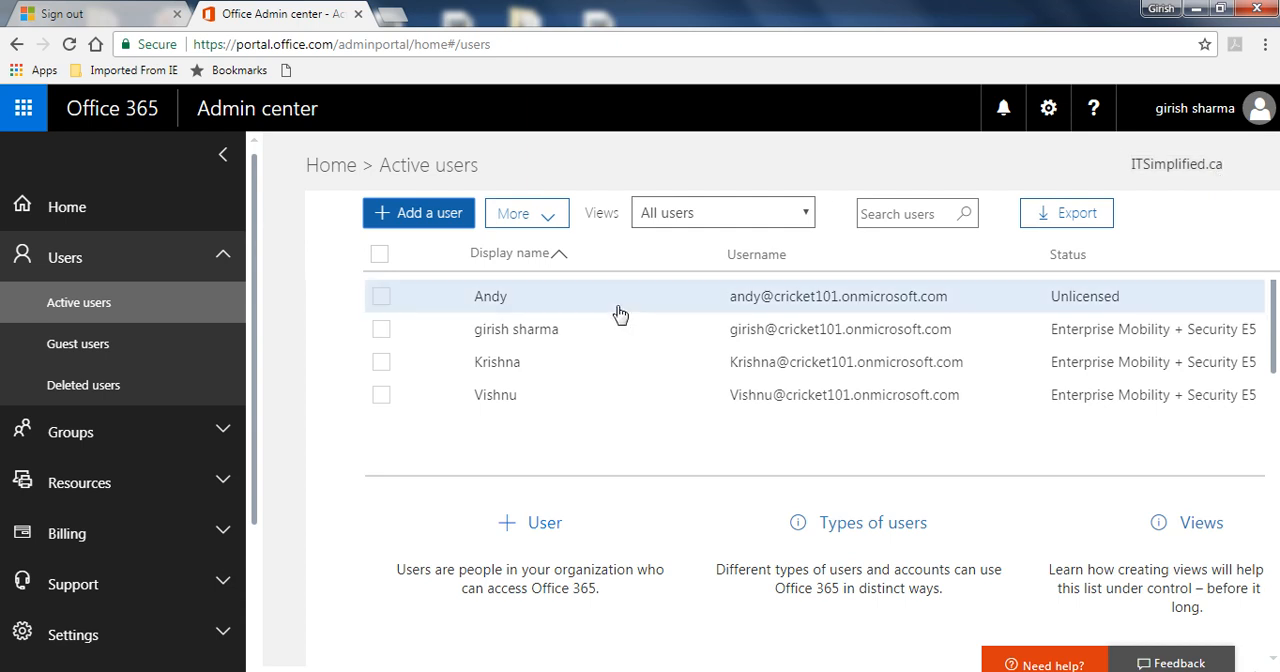
Add a security group named IT with the description "List of Employees" to the organization's groups.
left_click(118, 428)
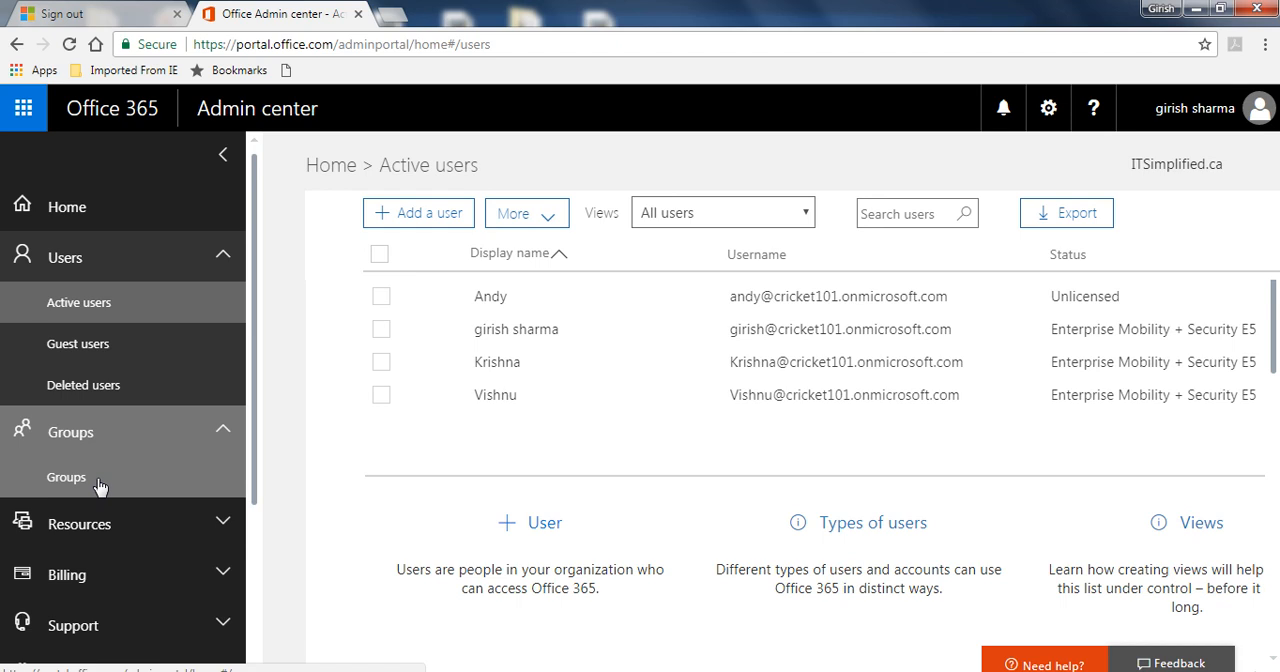
left_click(100, 486)
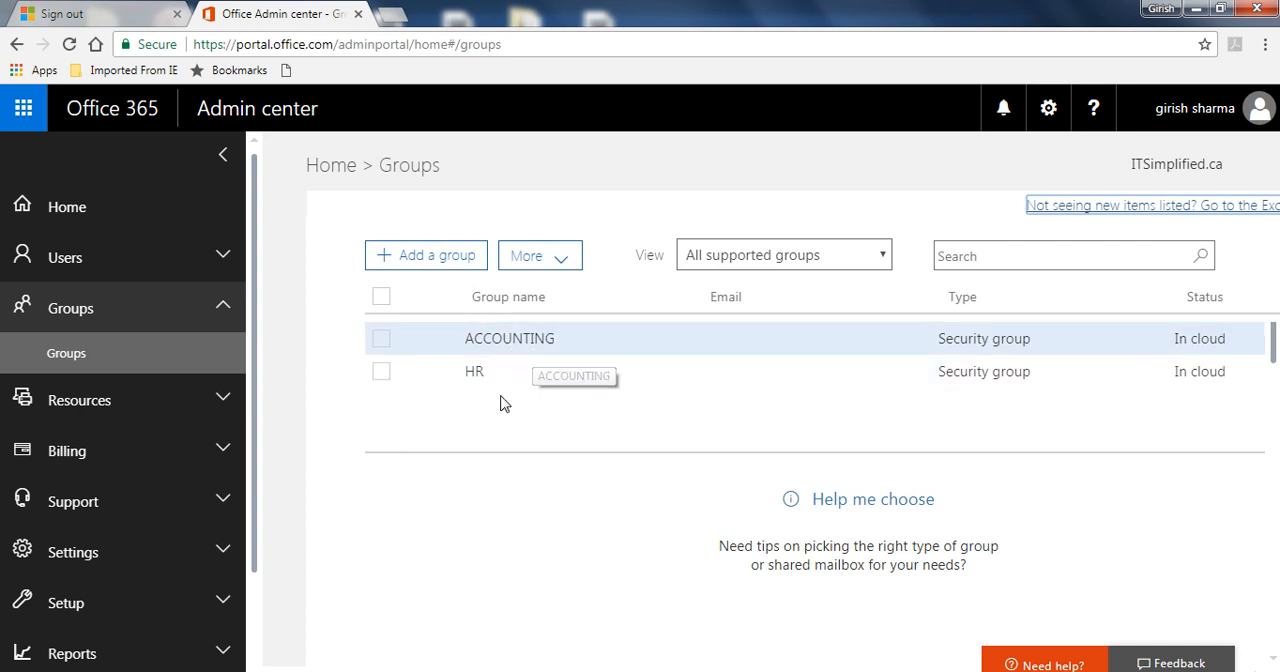
left_click(407, 268)
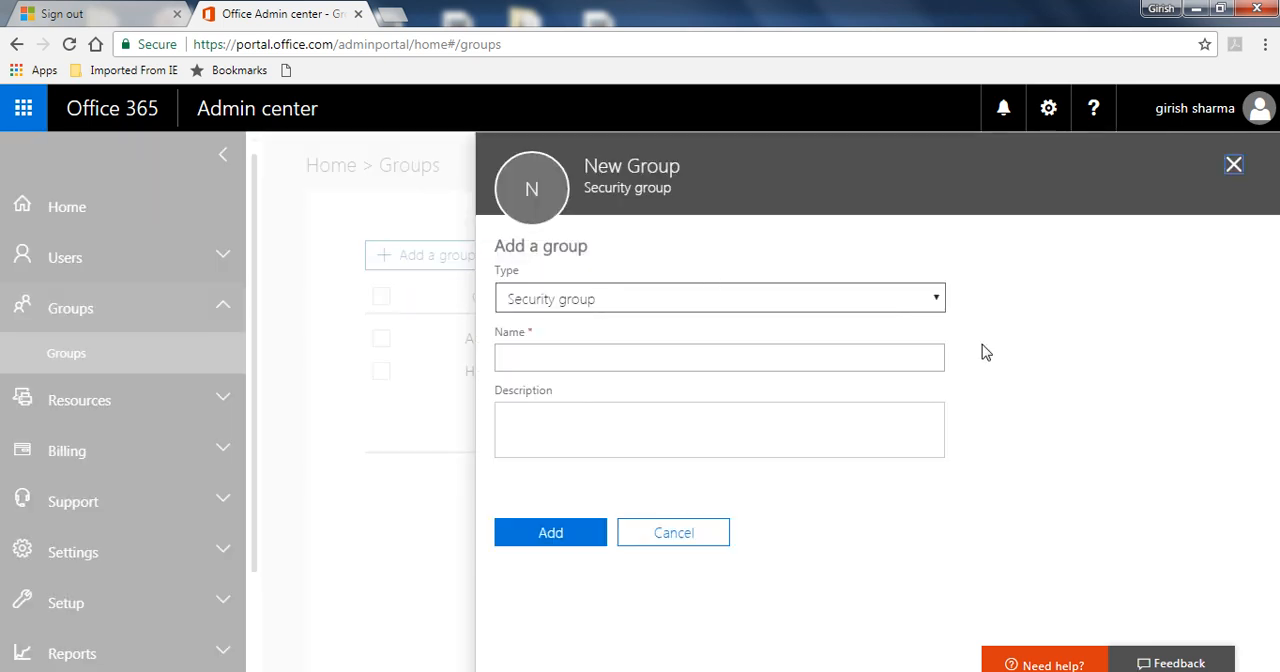
left_click(882, 357)
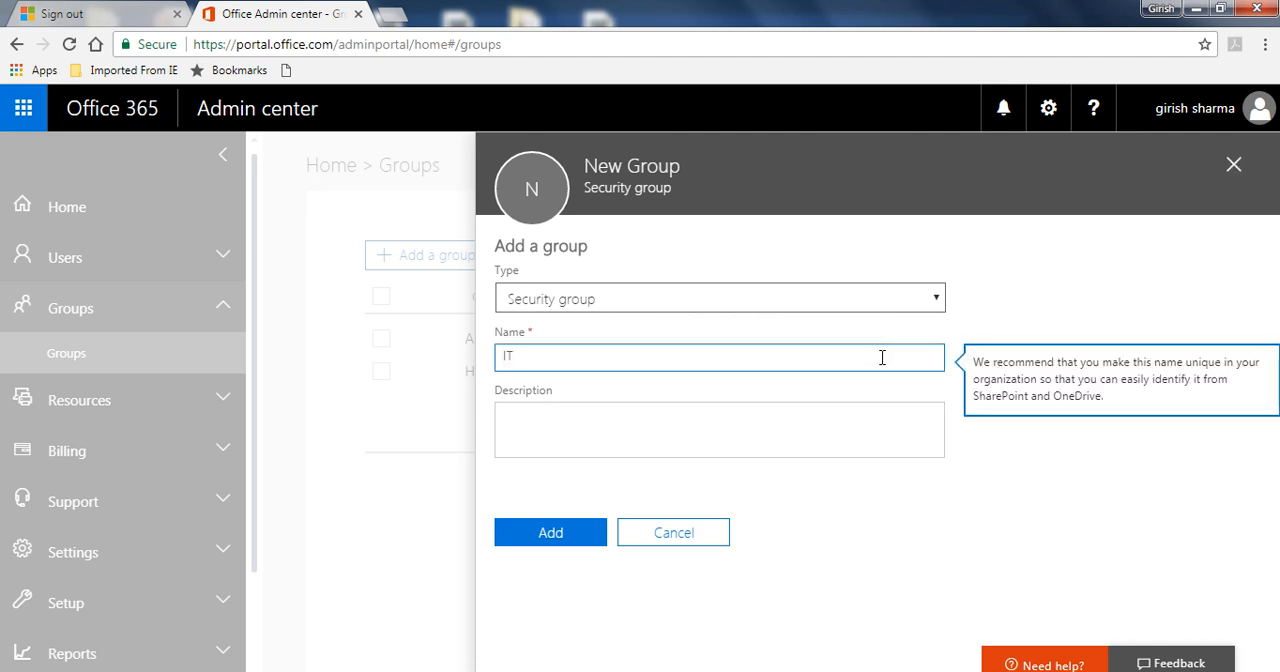
type("IT")
left_click(814, 411)
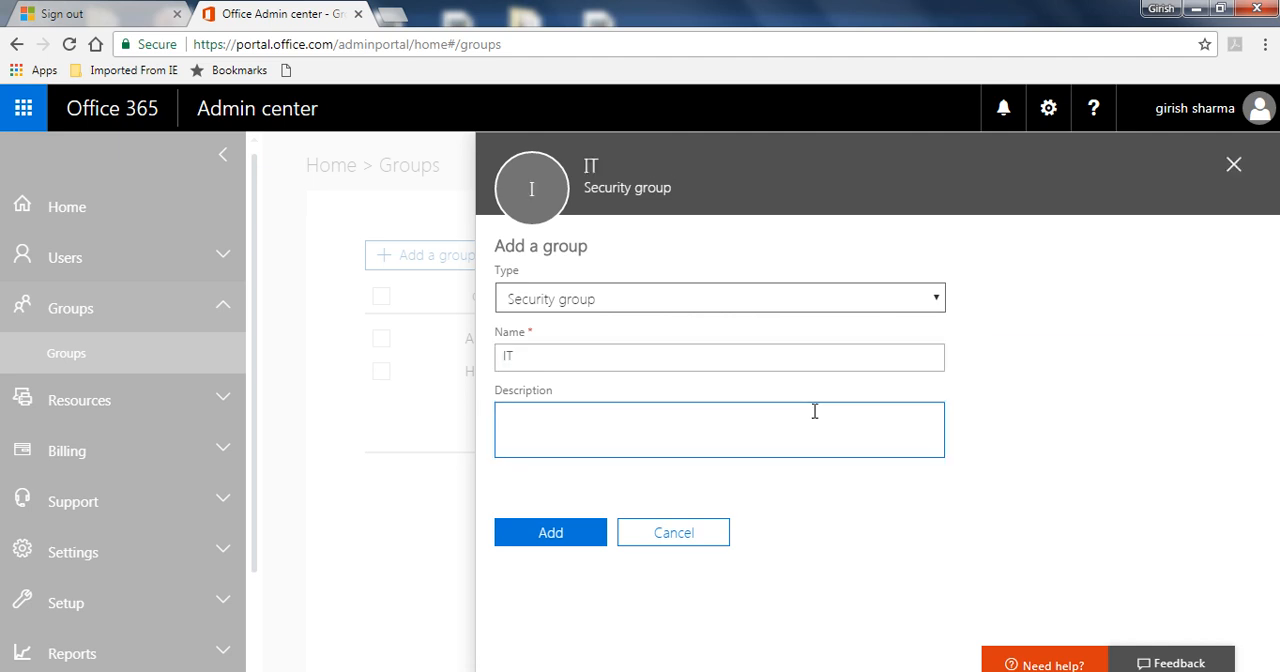
type("List of Employees")
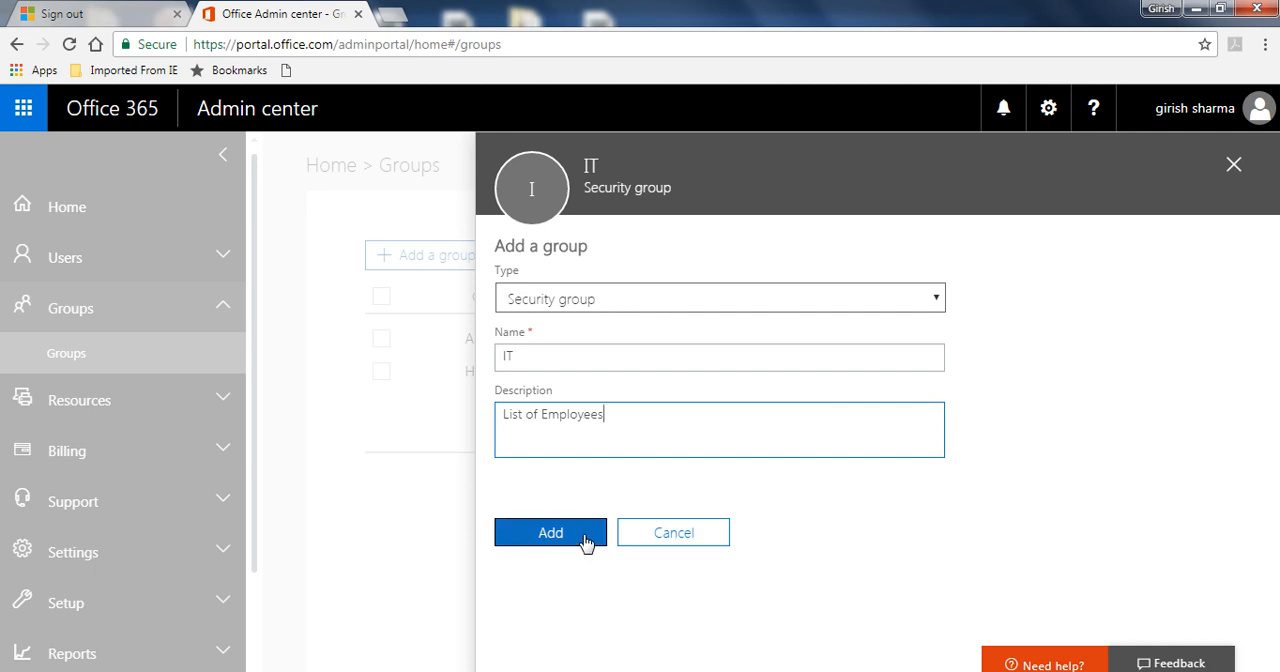
left_click(586, 540)
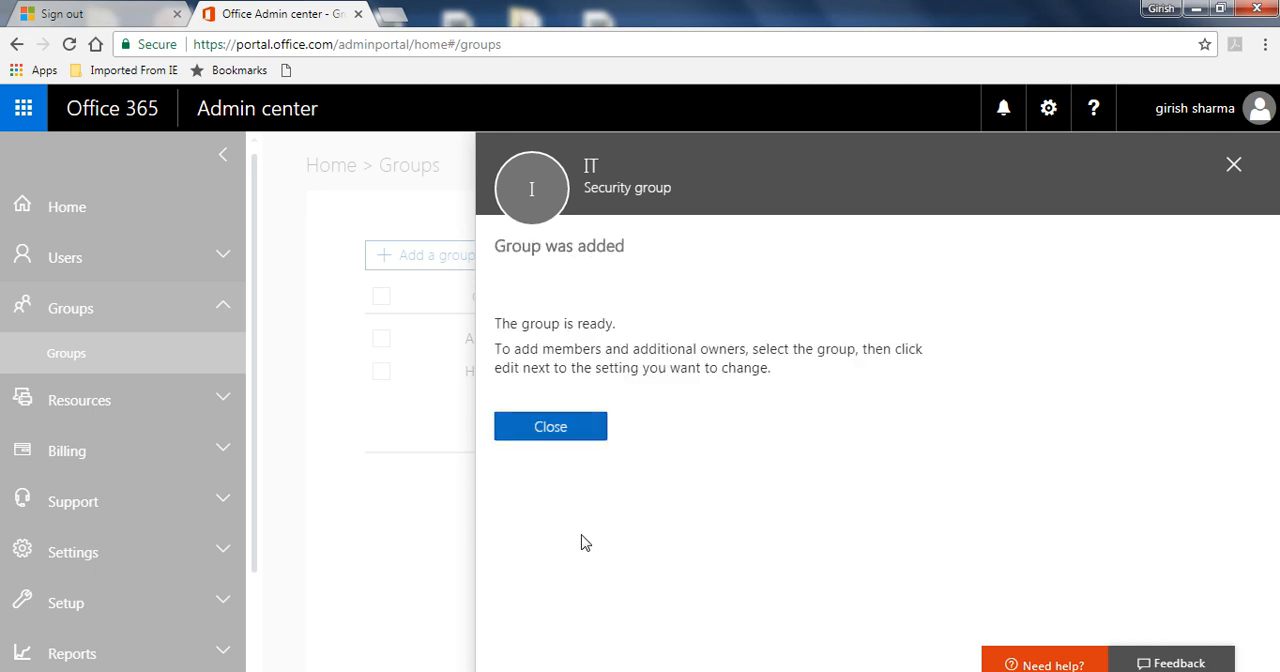
left_click(540, 429)
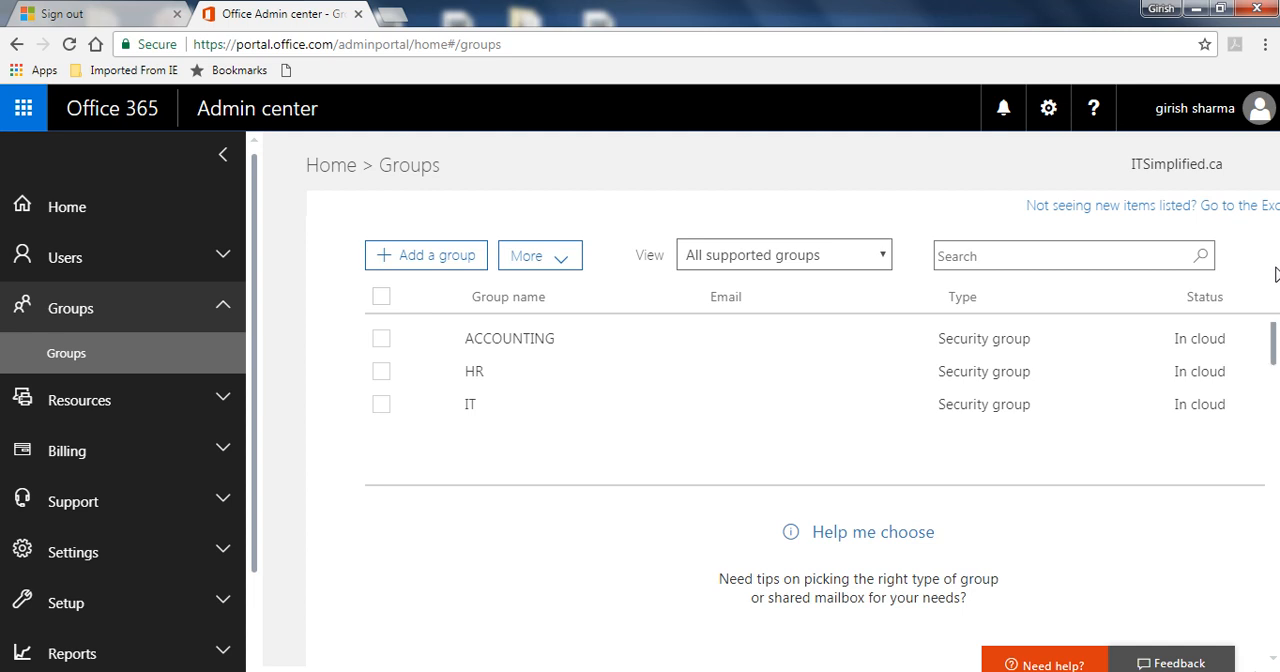
View the Public website options under Resources and close that page.
left_click(206, 418)
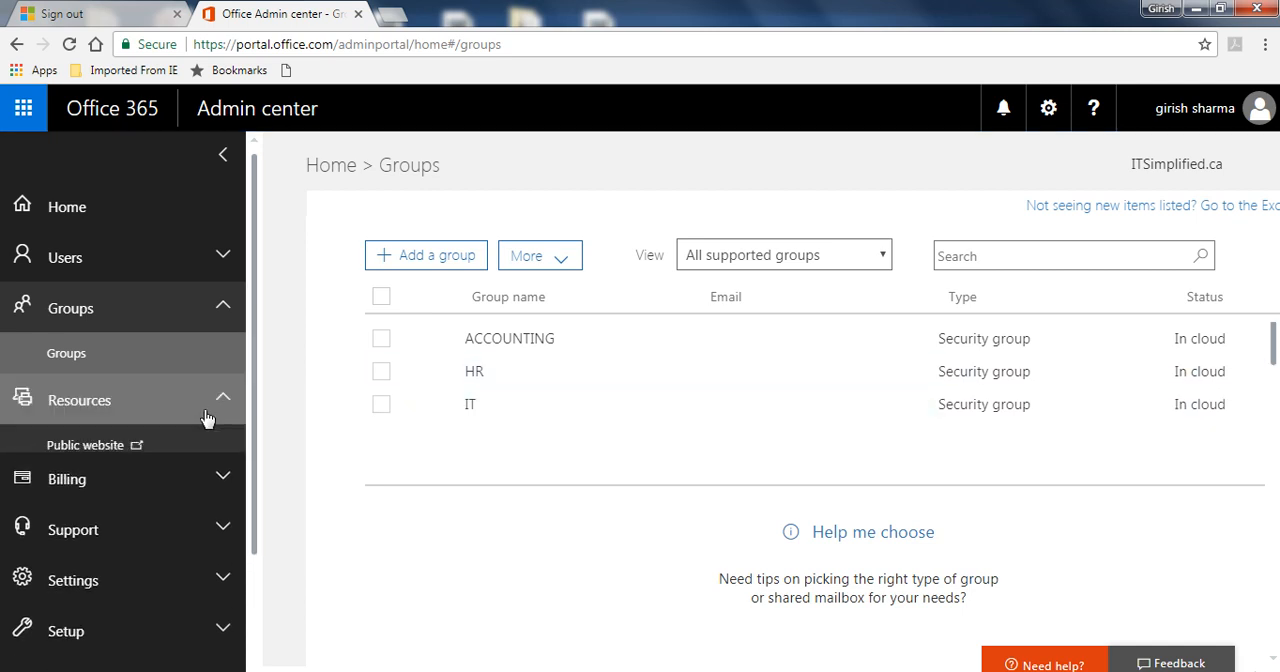
left_click(115, 455)
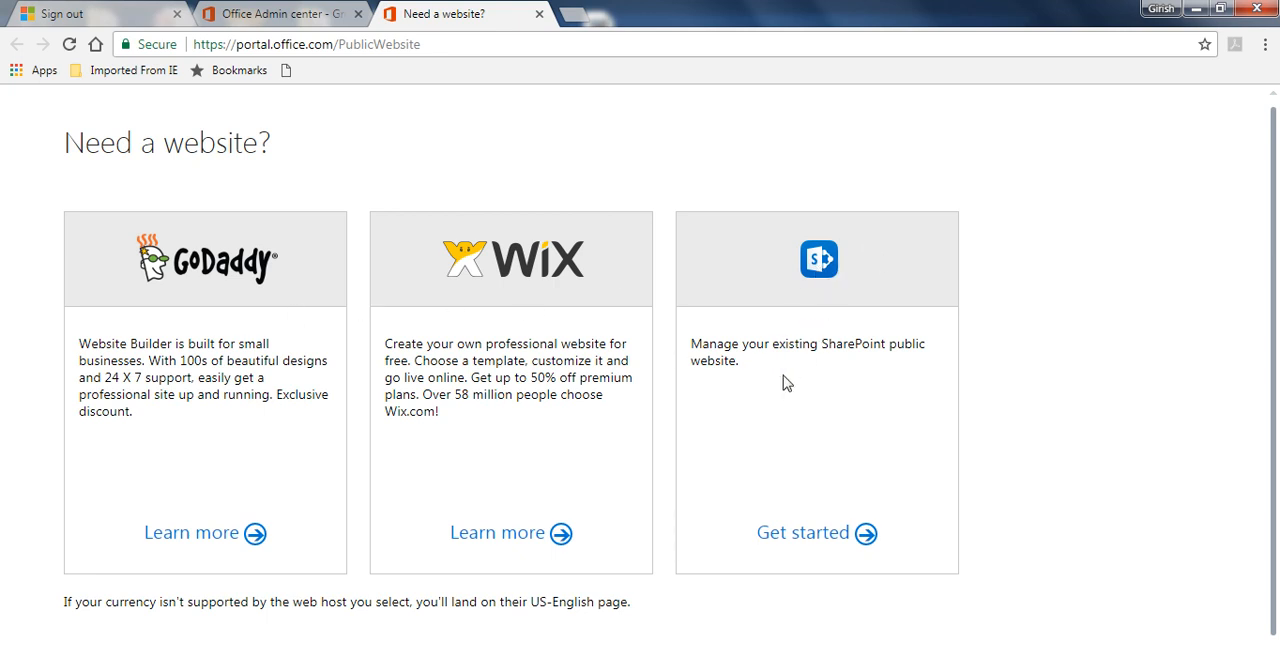
left_click(540, 14)
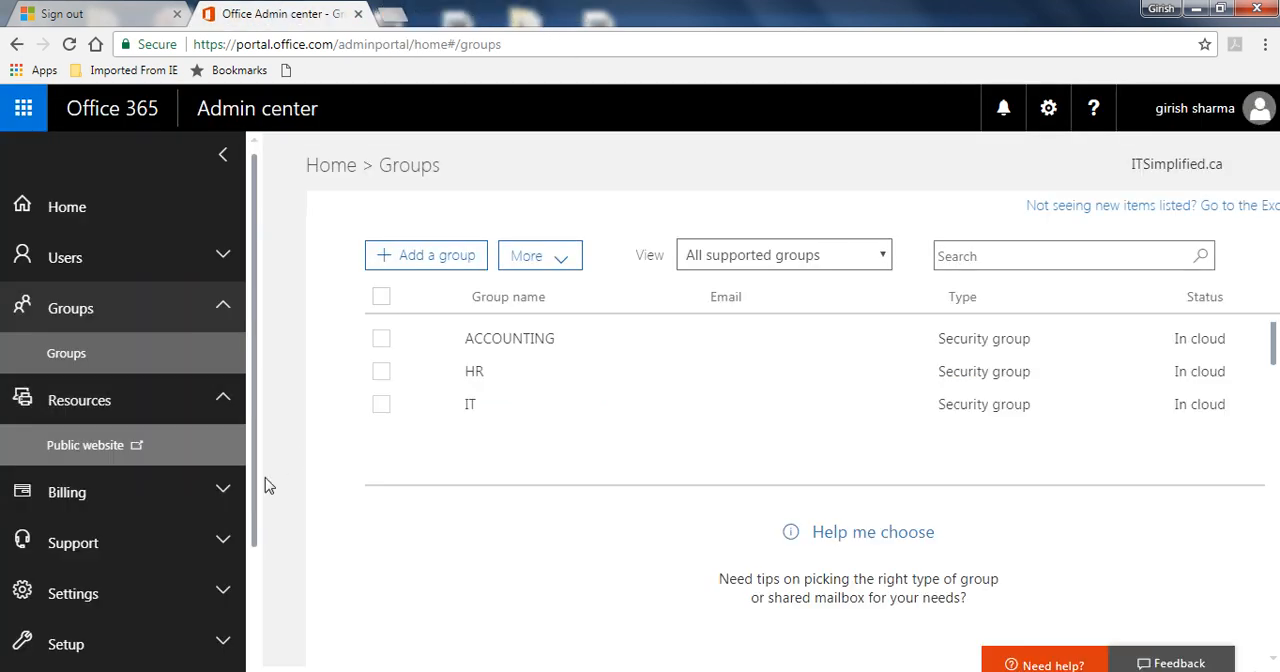
Look through the Billing pages for Subscriptions, Licenses, Purchase services and Billing notifications.
left_click(217, 493)
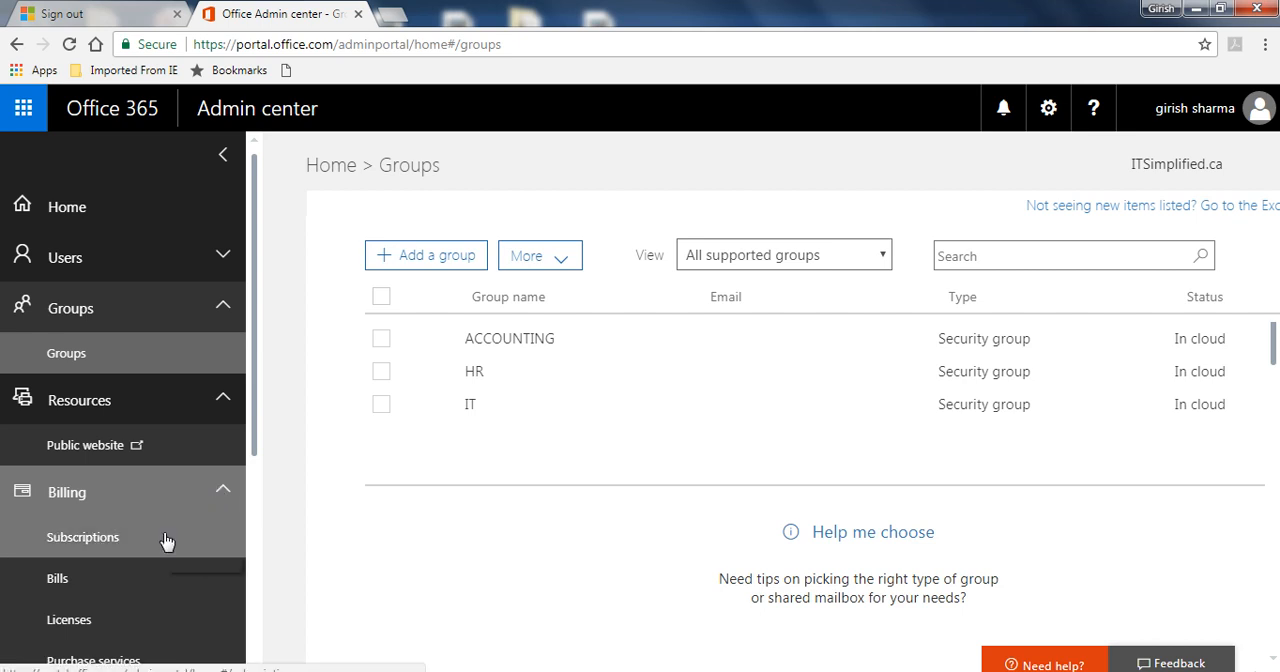
left_click(166, 541)
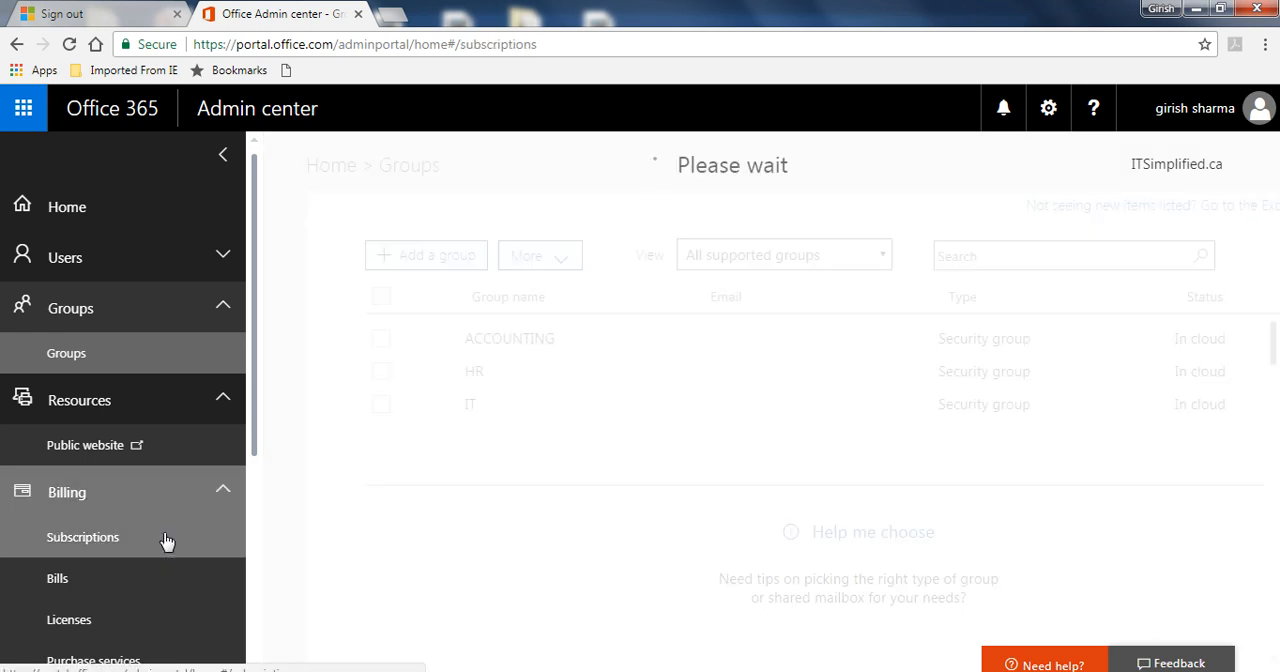
left_click_drag(256, 443, 252, 541)
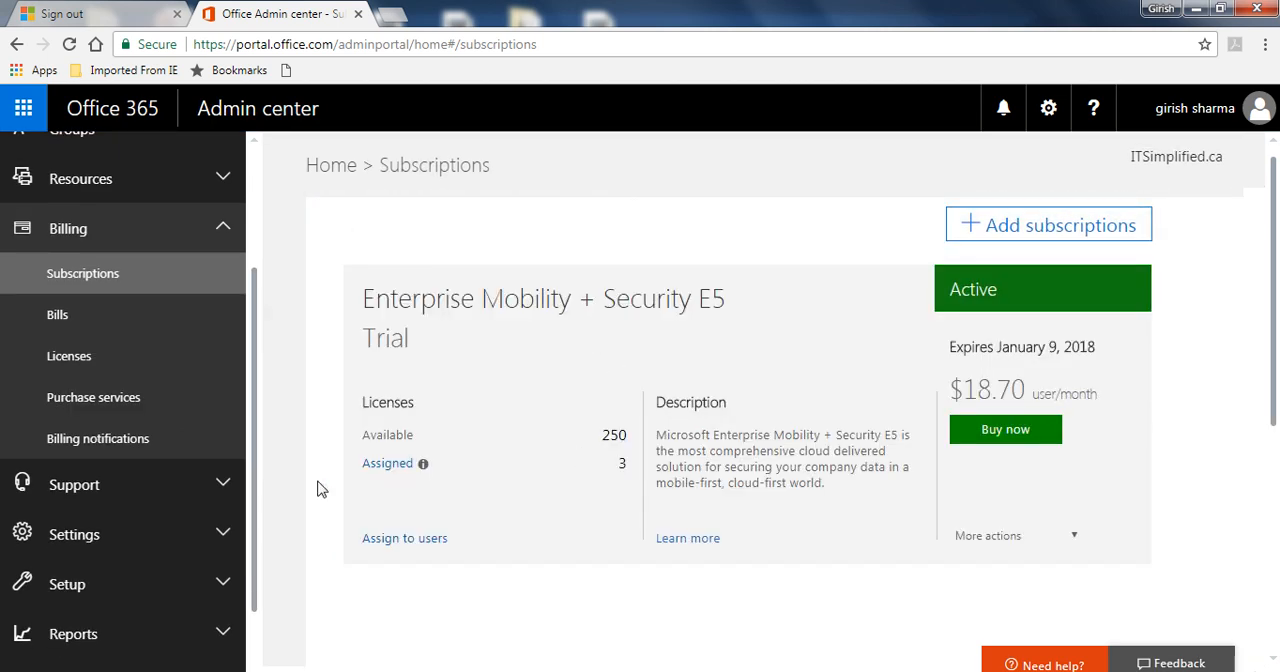
left_click(98, 370)
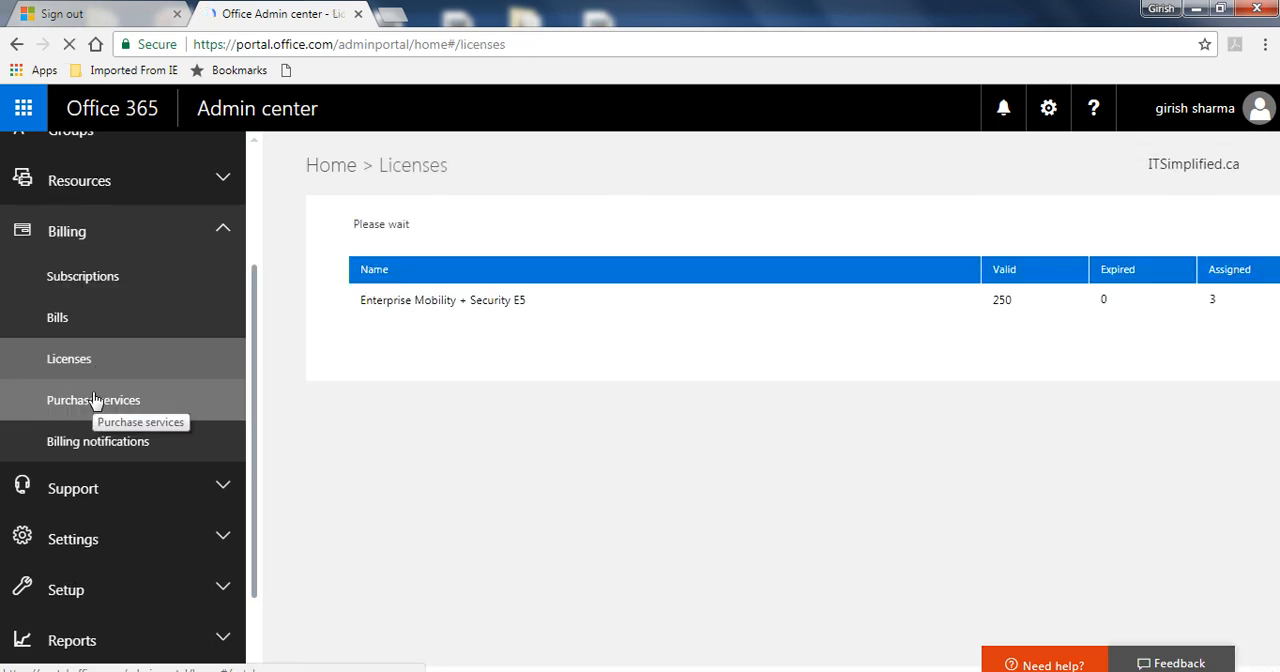
left_click(95, 400)
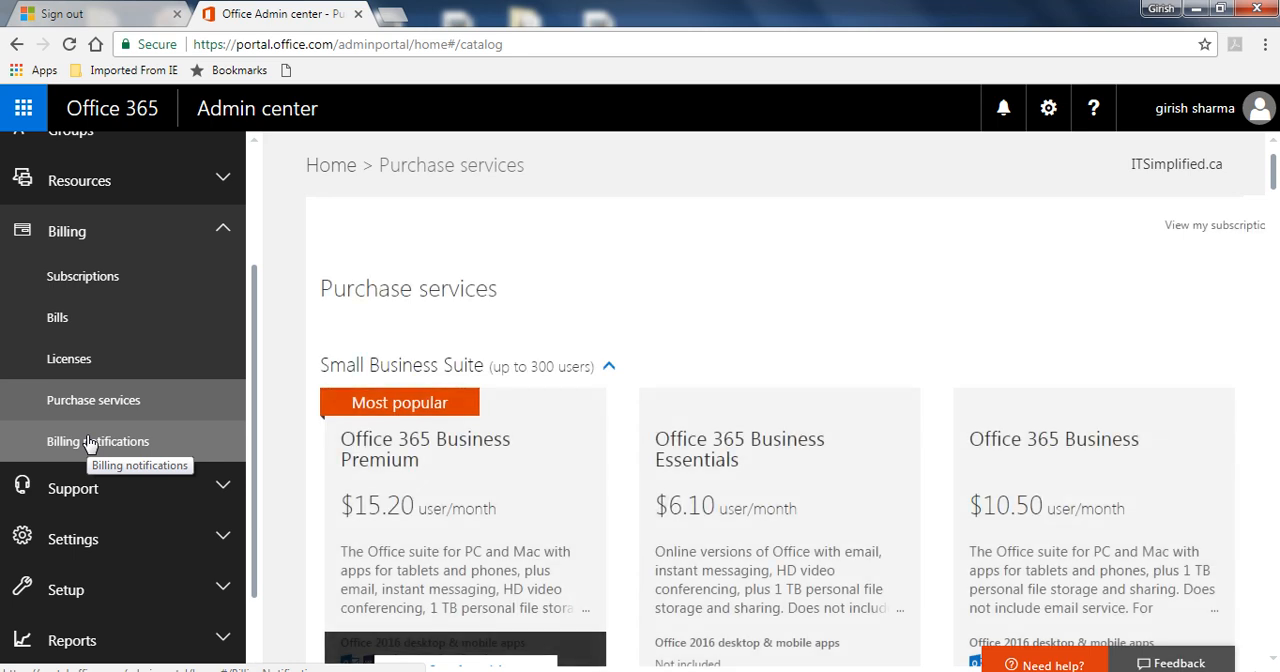
left_click(88, 443)
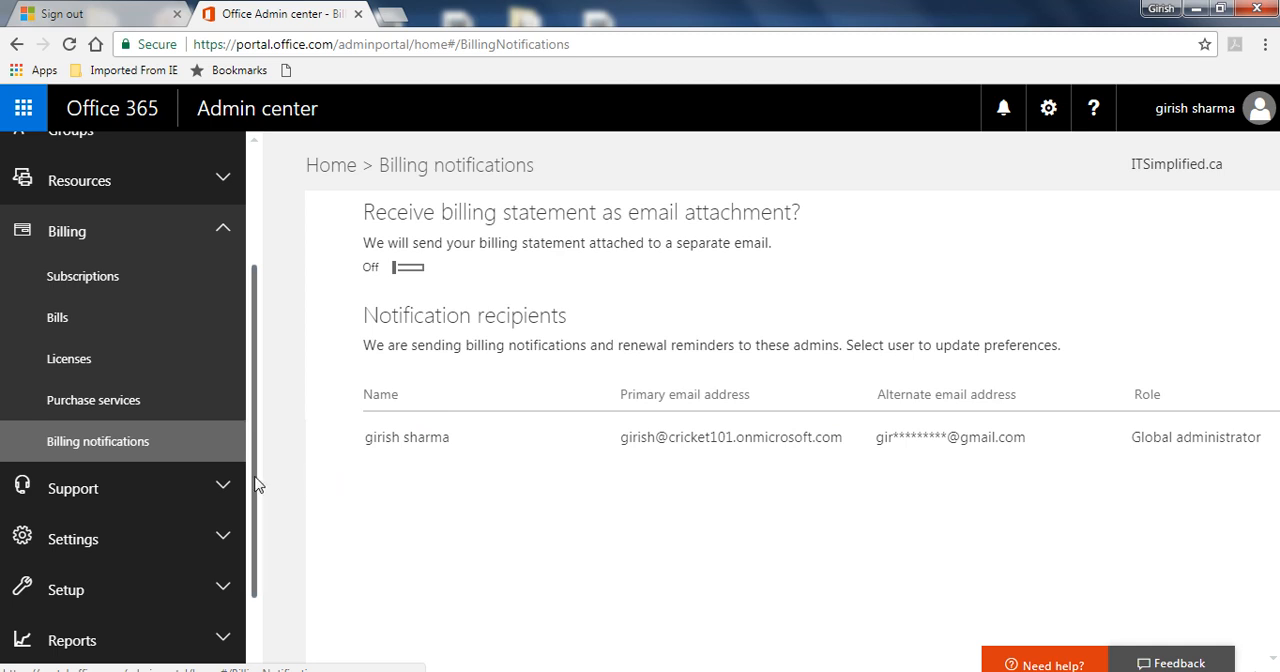
Expand the Support and Settings sections and view the Security & privacy settings.
scroll(257, 523, "down", 1)
left_click_drag(257, 523, 257, 585)
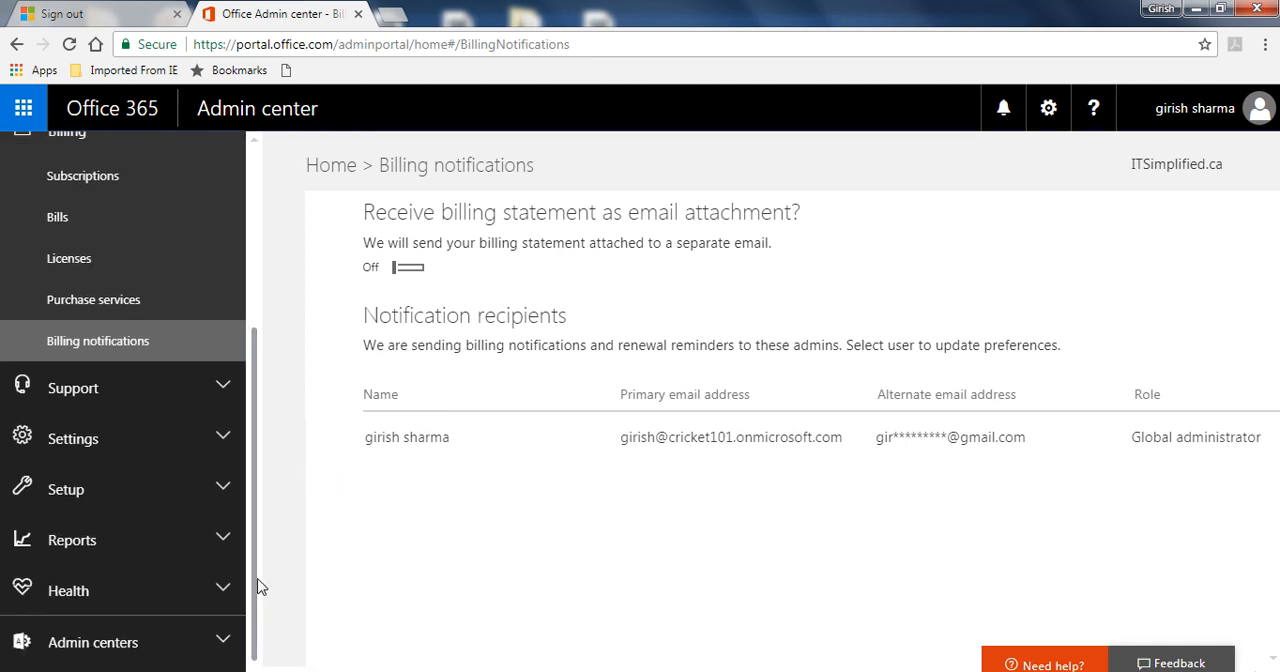
left_click(223, 395)
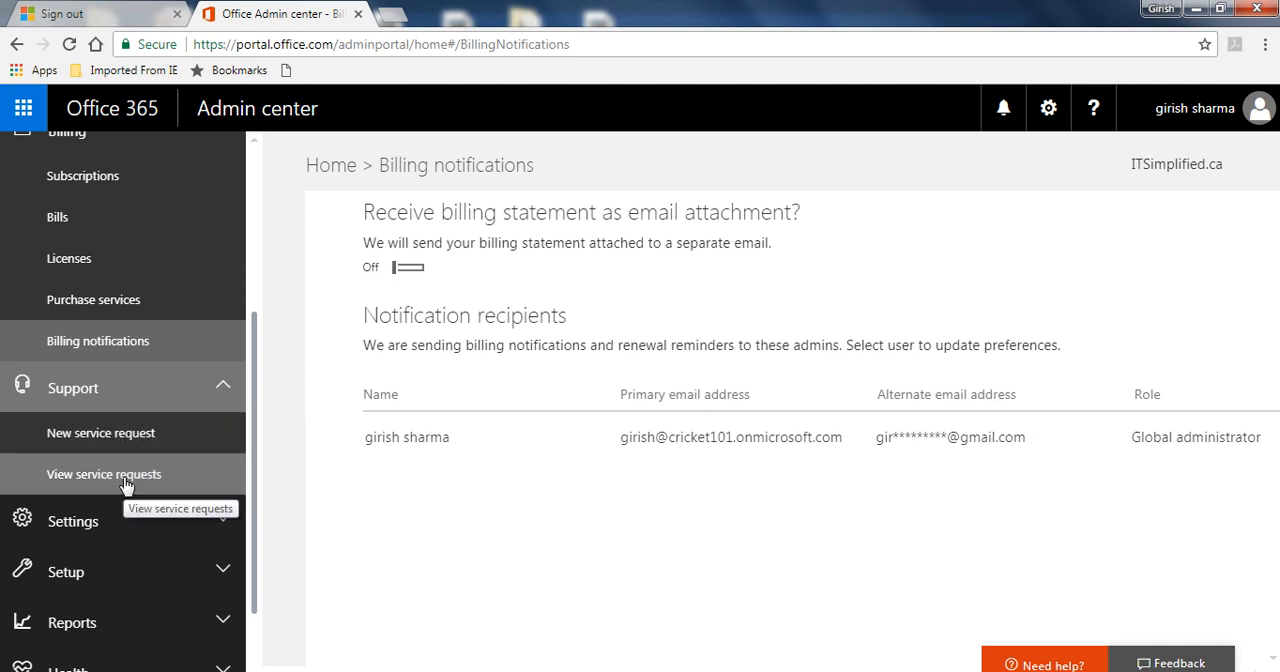
left_click(168, 526)
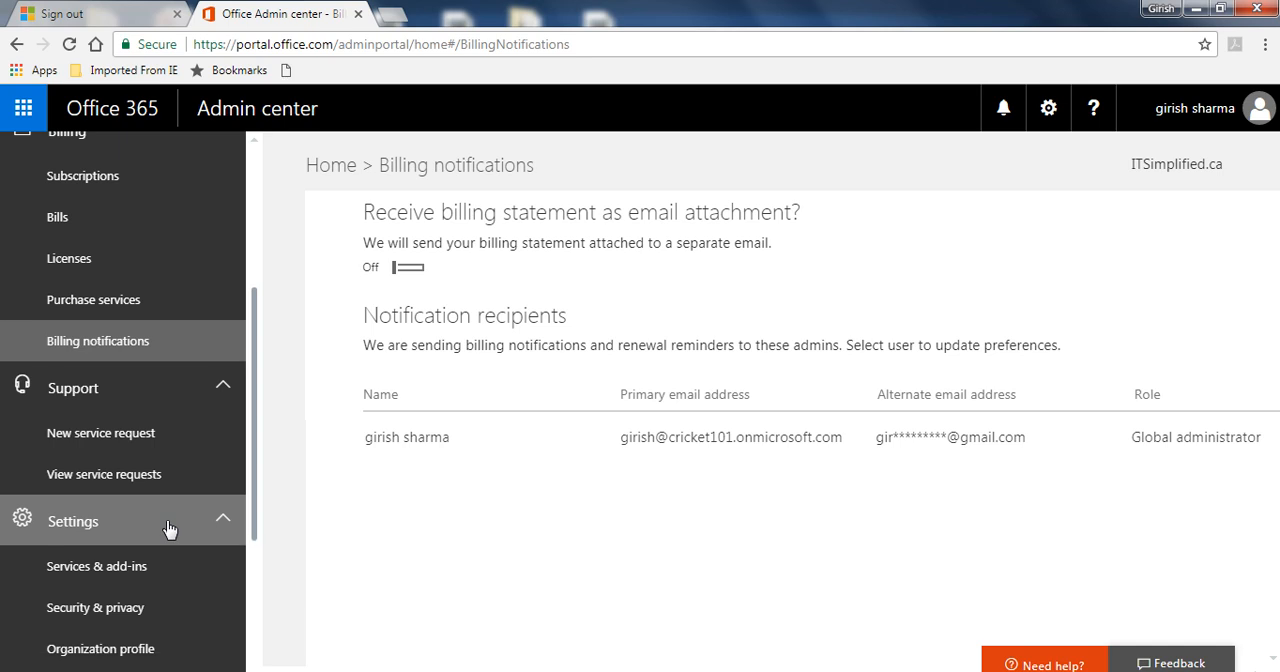
left_click_drag(260, 506, 255, 578)
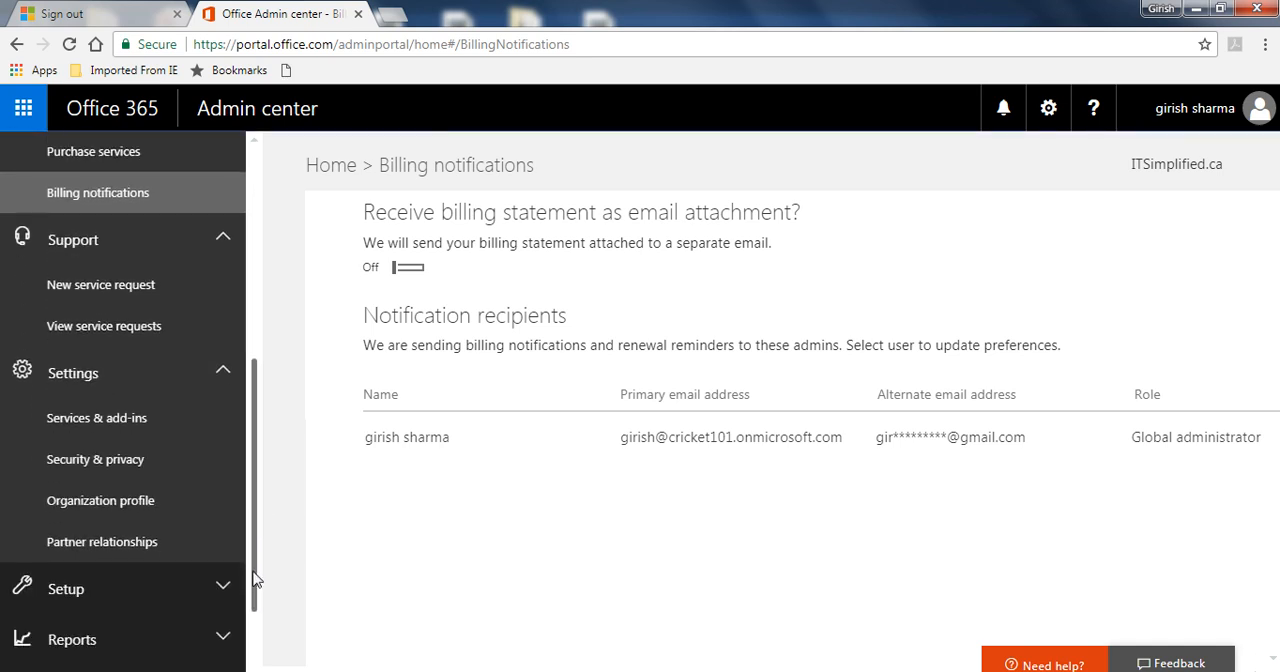
left_click(124, 463)
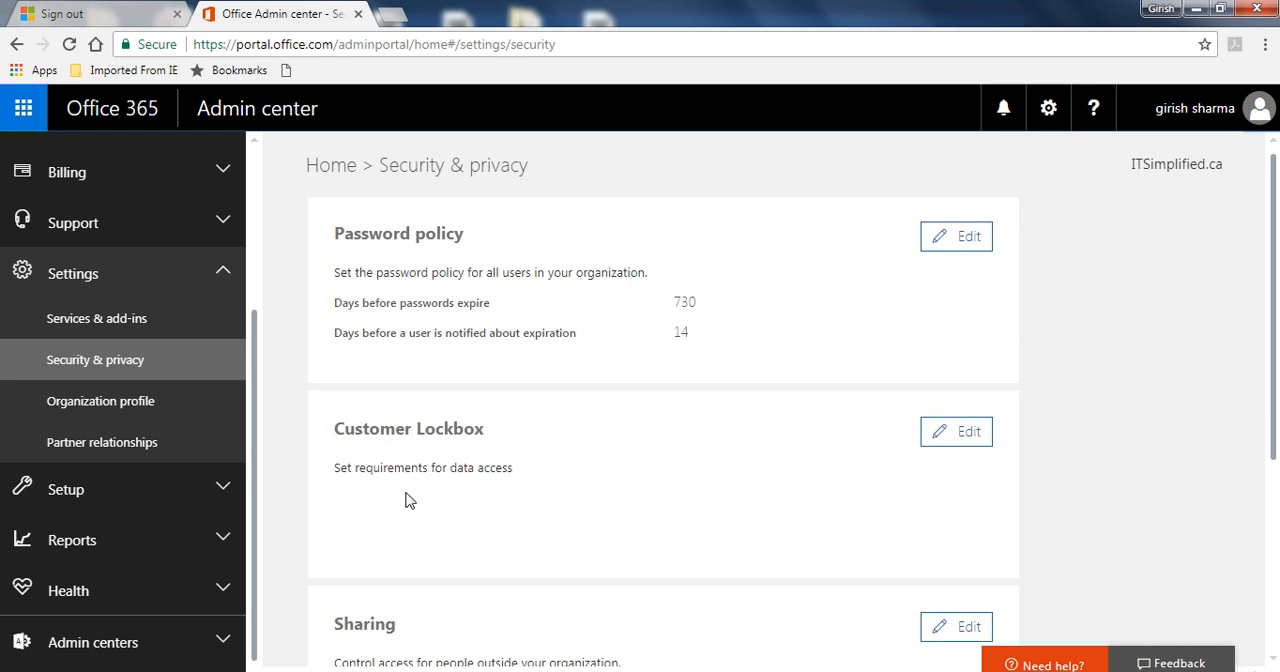
View the Products page under Setup, and open the Domains page.
left_click(222, 491)
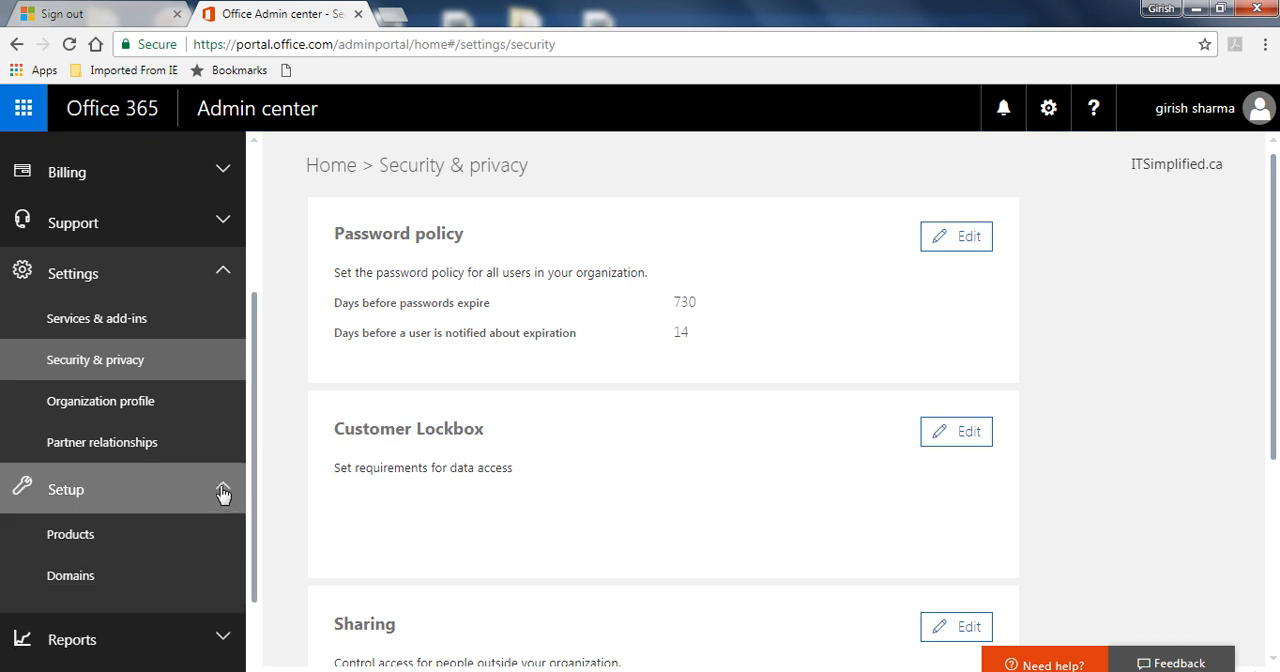
left_click(133, 543)
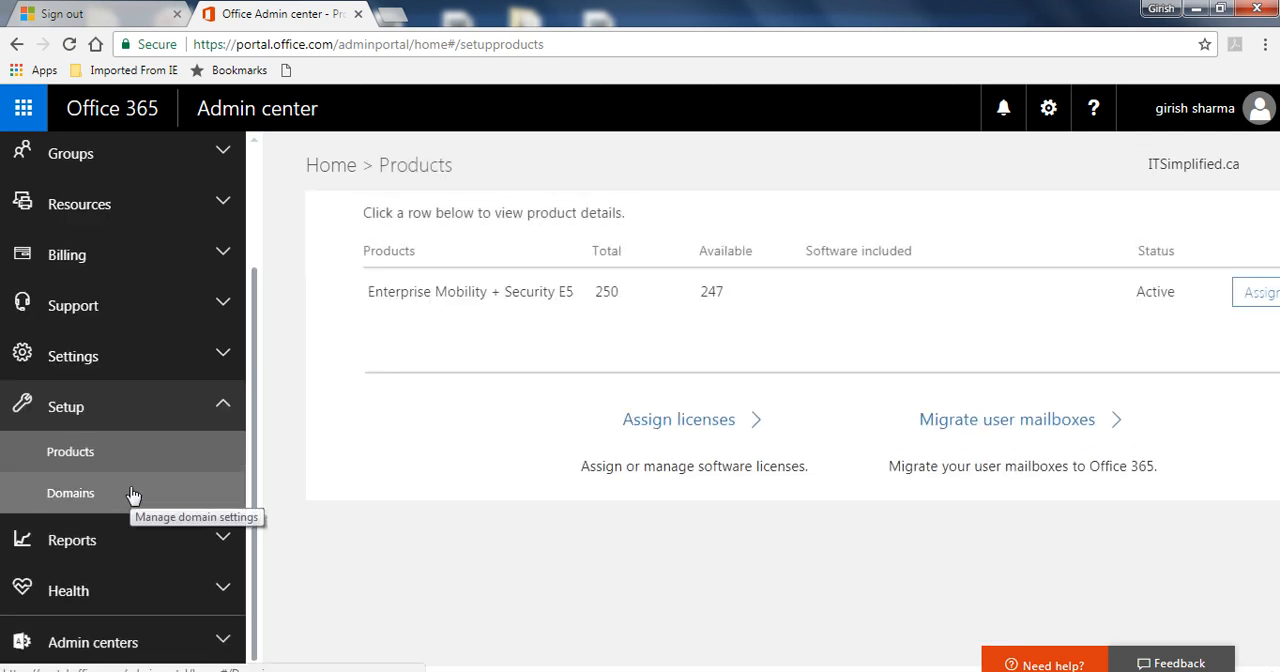
left_click(133, 494)
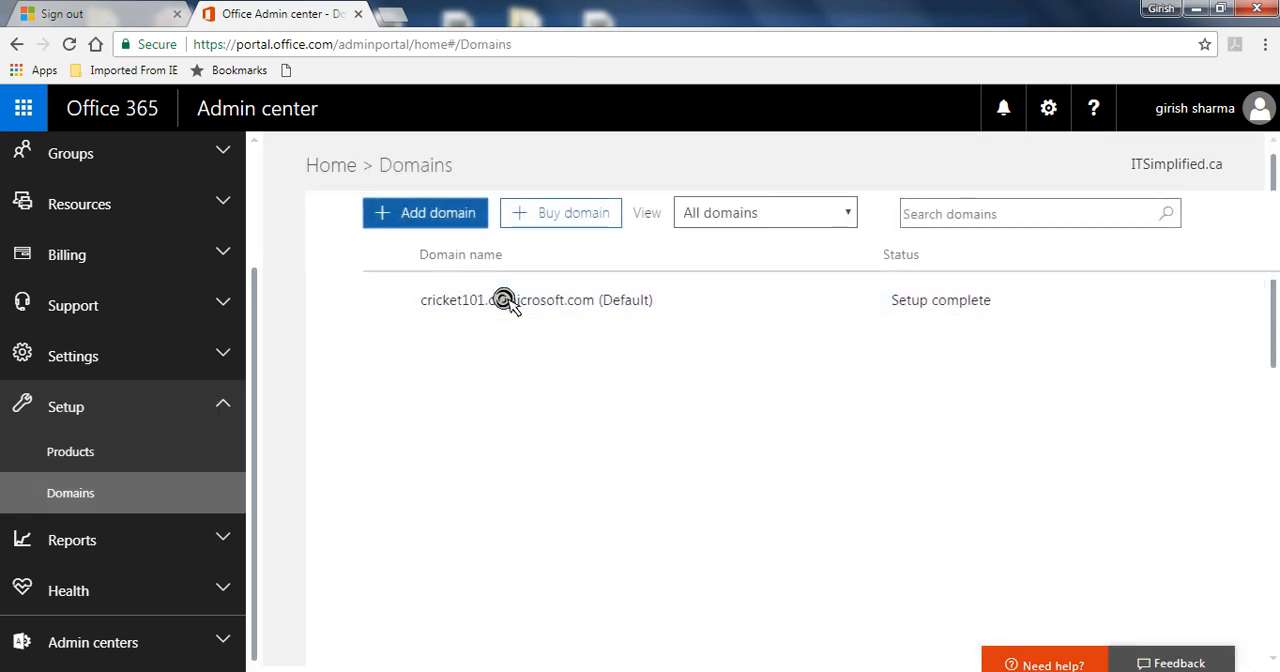
Add the domain ITSimplified.ca to the organization and proceed to its verification.
left_click(420, 218)
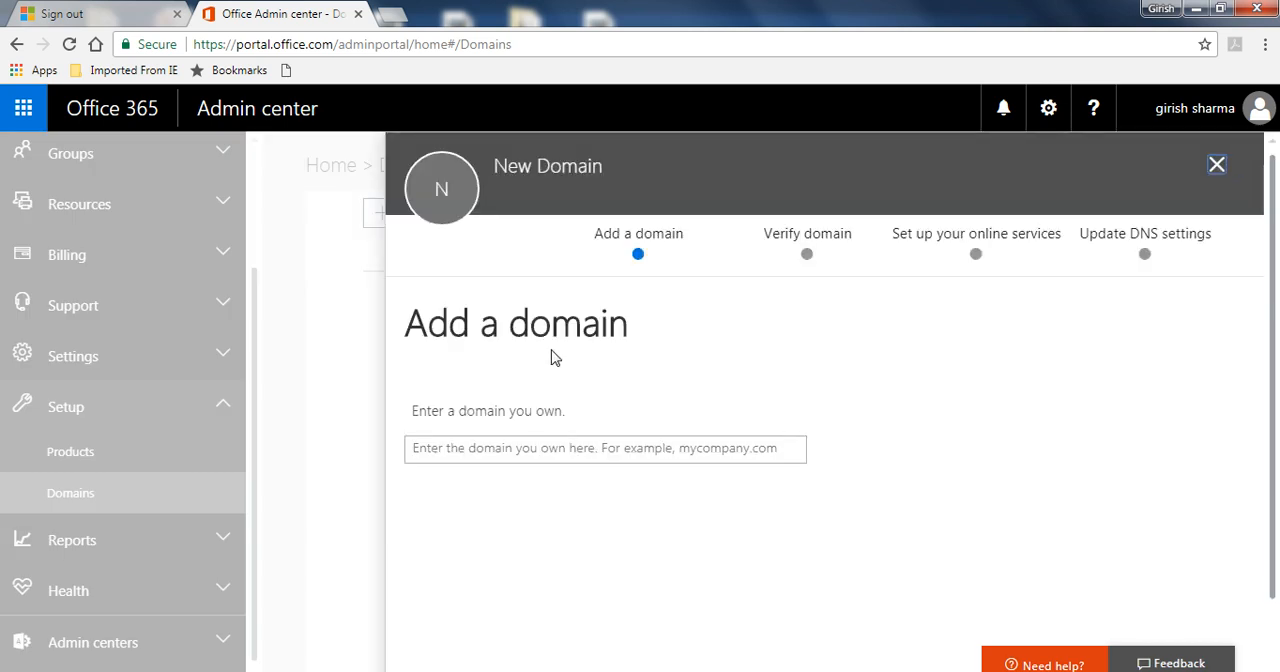
left_click(483, 447)
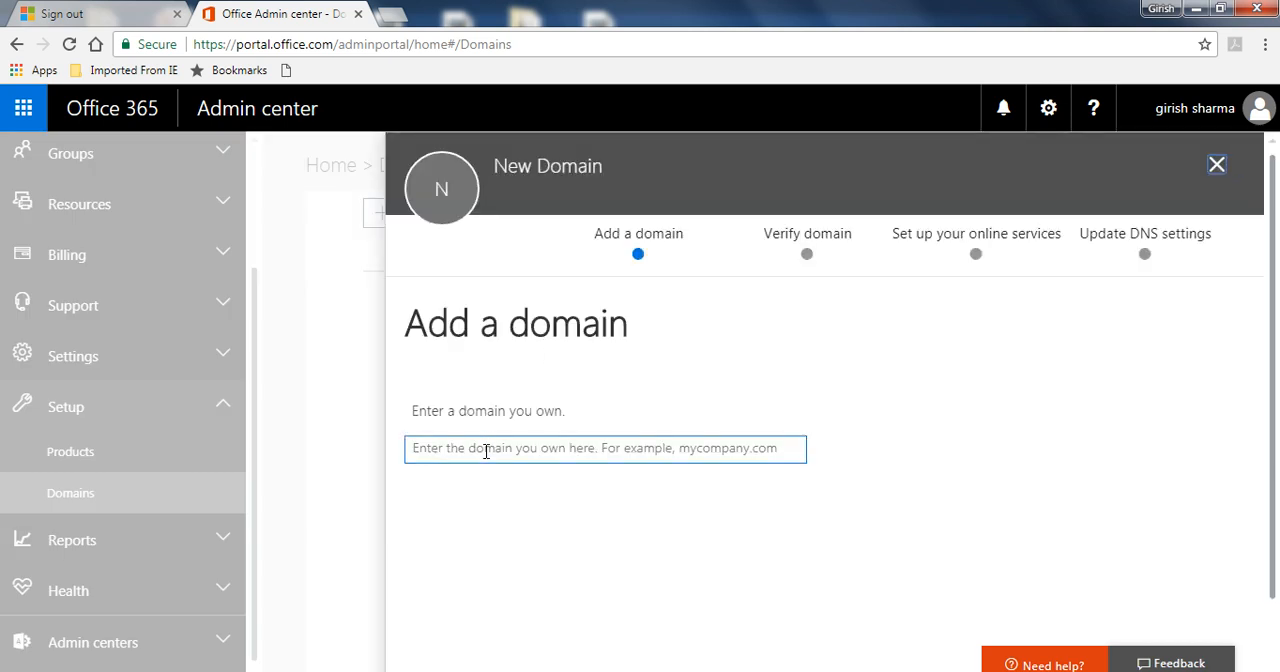
left_click(486, 451)
type("l")
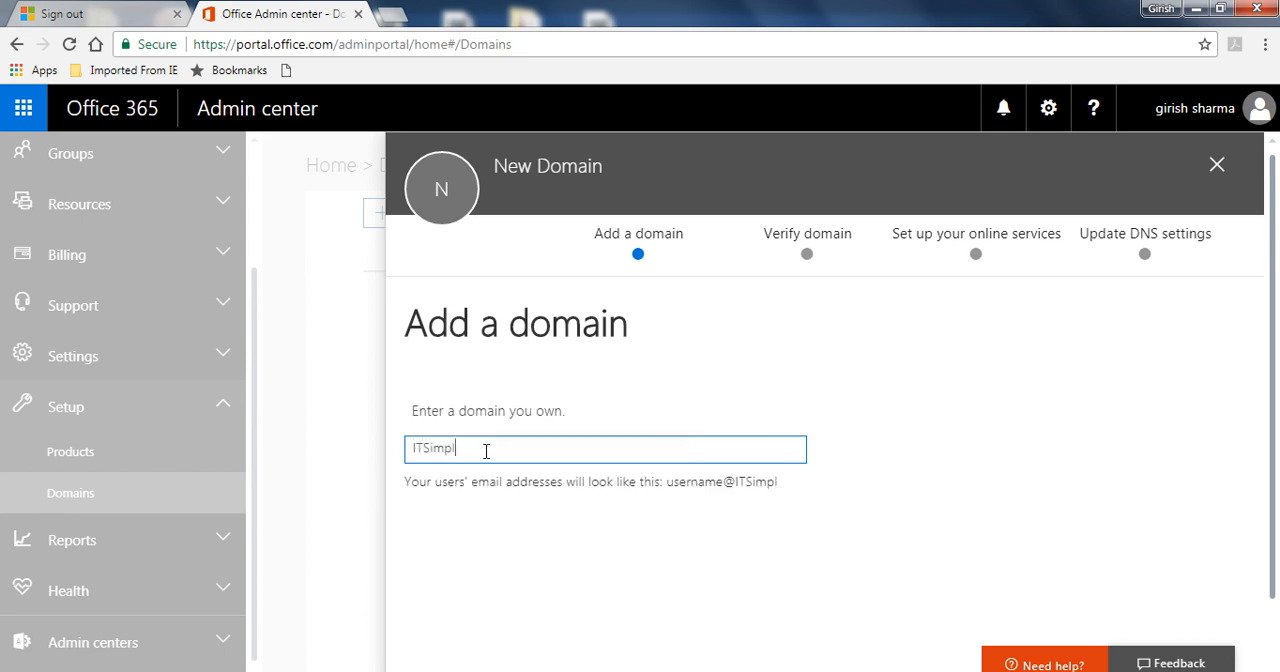
type("TSimplified.ca")
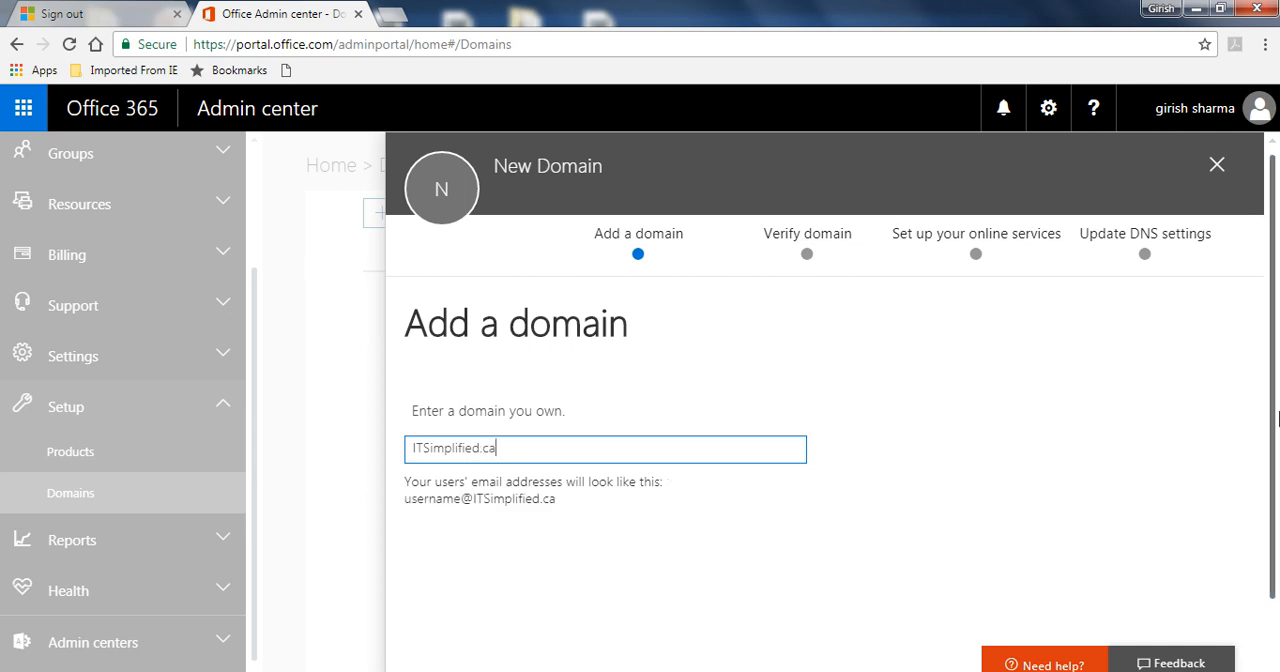
scroll(1274, 430, "down", 1)
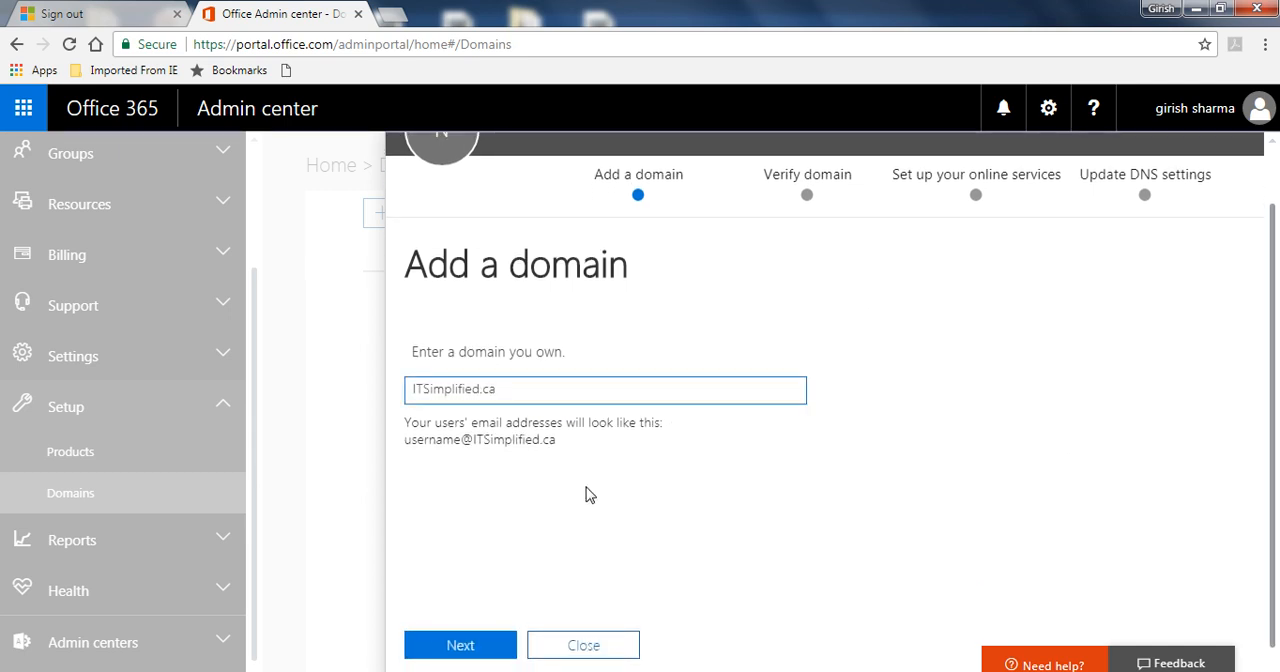
left_click(457, 644)
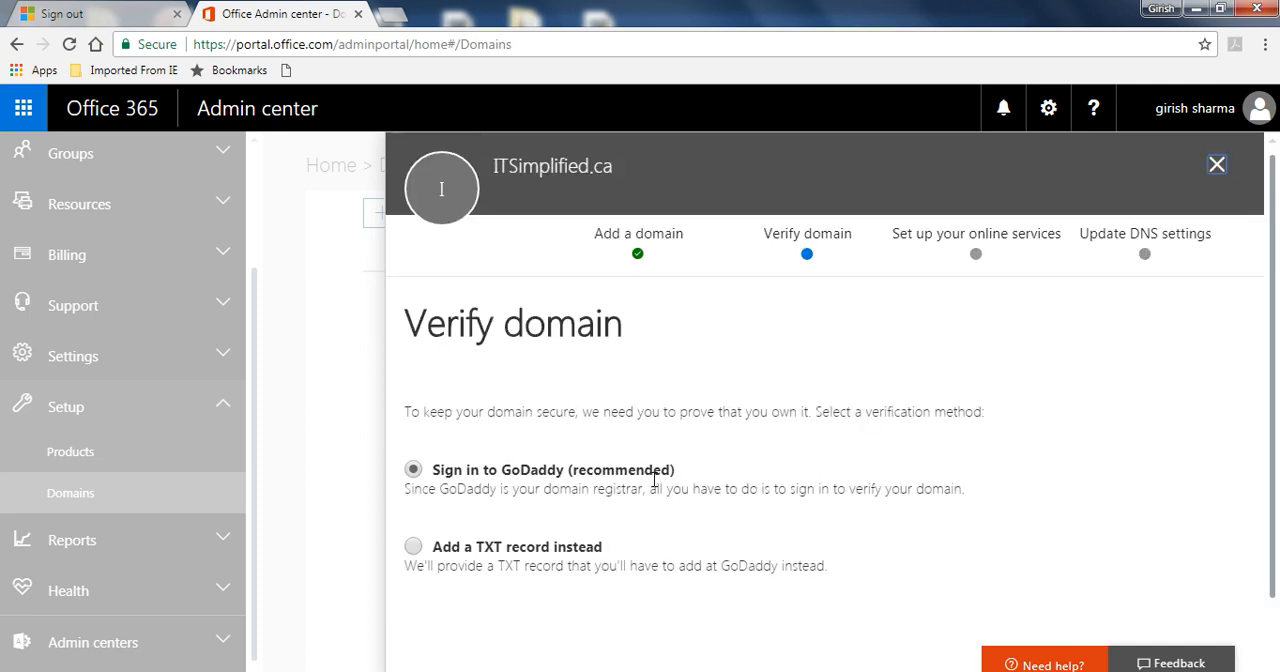
Choose to verify the domain with a TXT record, review the record values, and close the setup without verifying.
scroll(1268, 384, "down", 2)
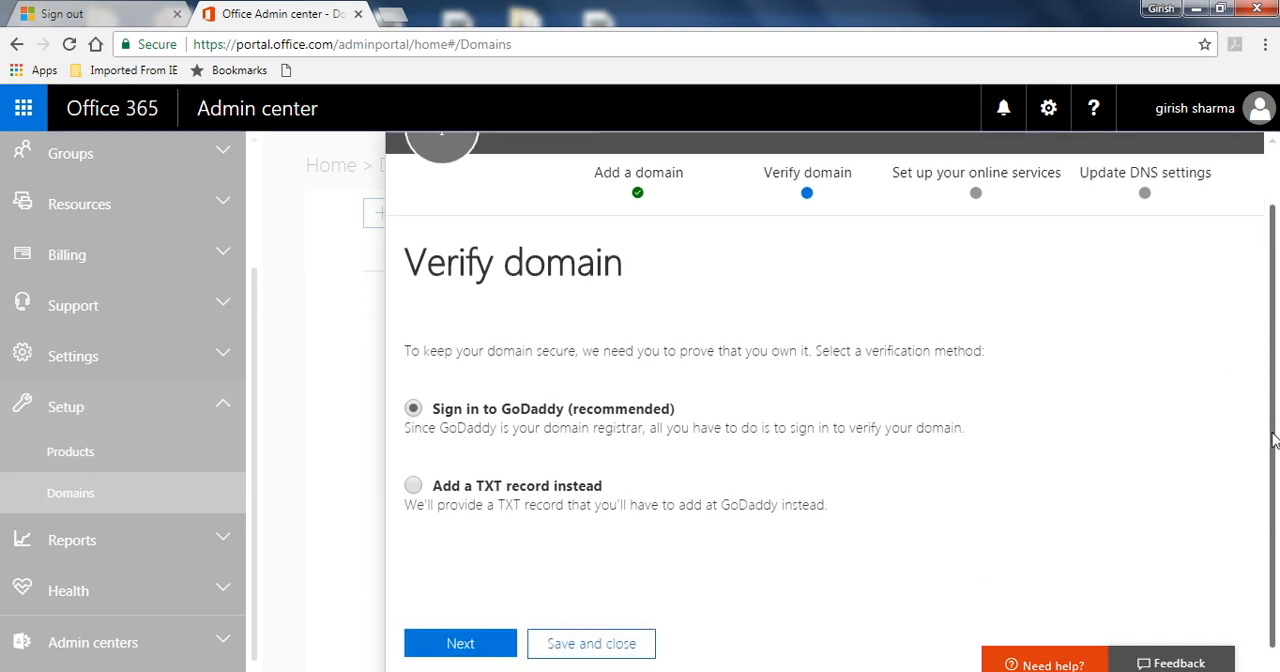
left_click(414, 481)
left_click(458, 637)
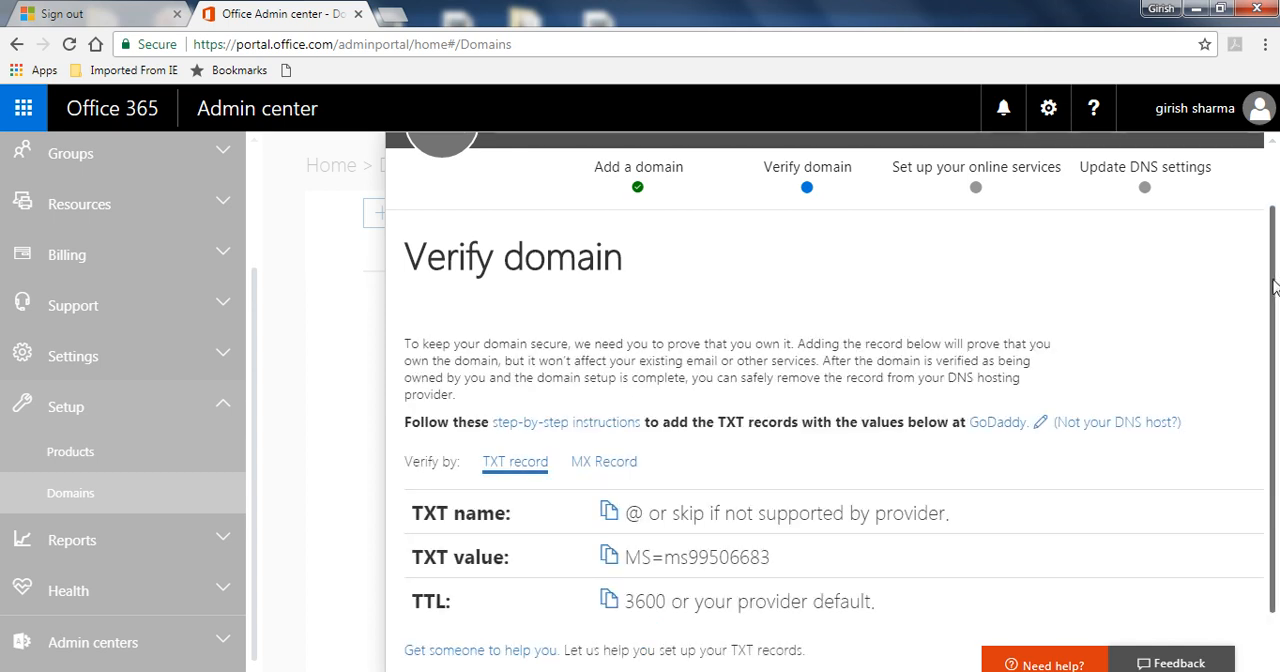
left_click_drag(1274, 287, 1274, 342)
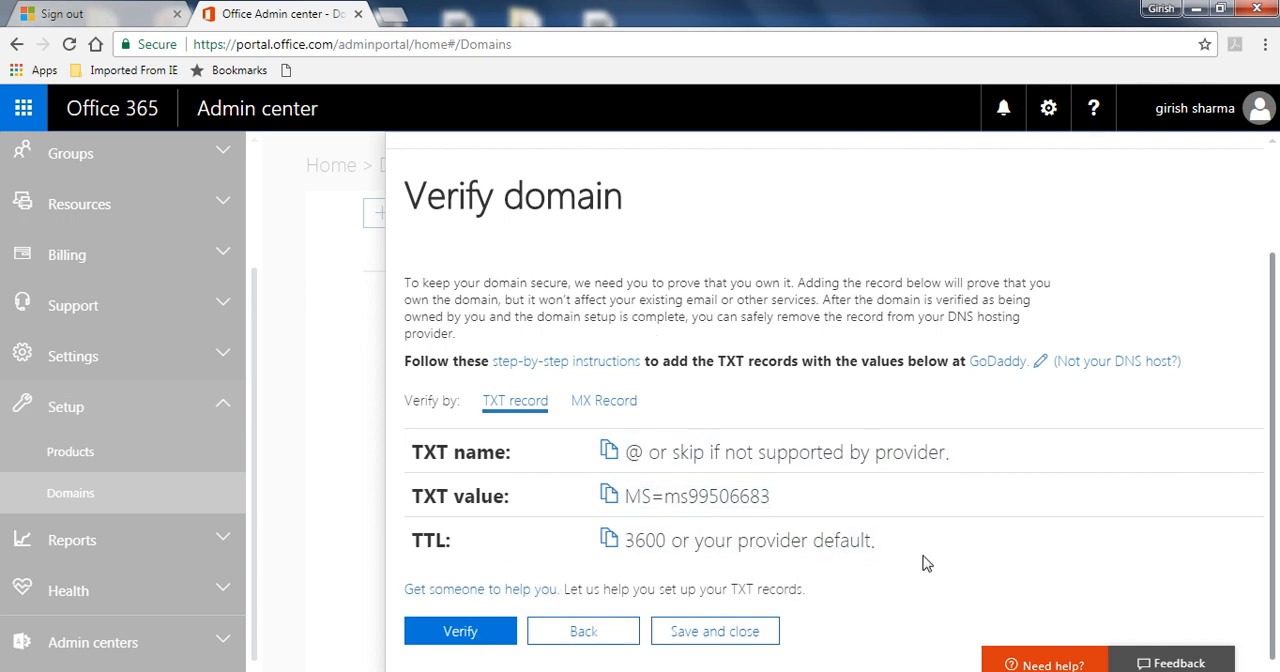
scroll(1214, 228, "up", 3)
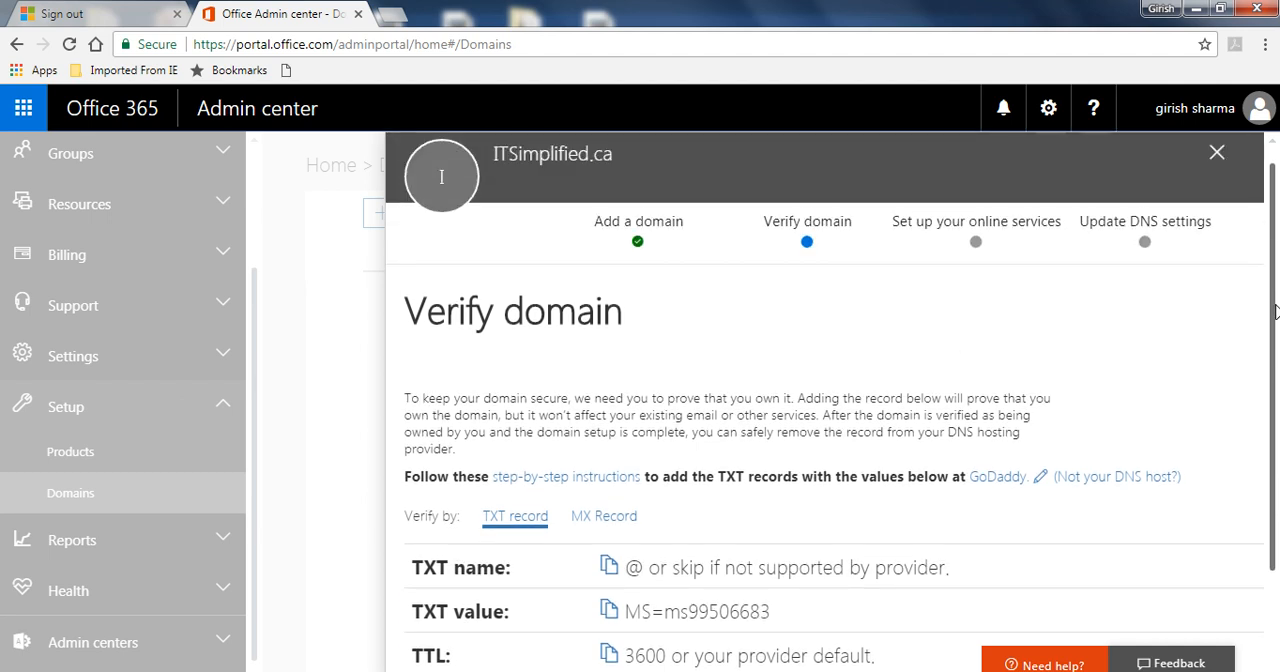
left_click(1216, 153)
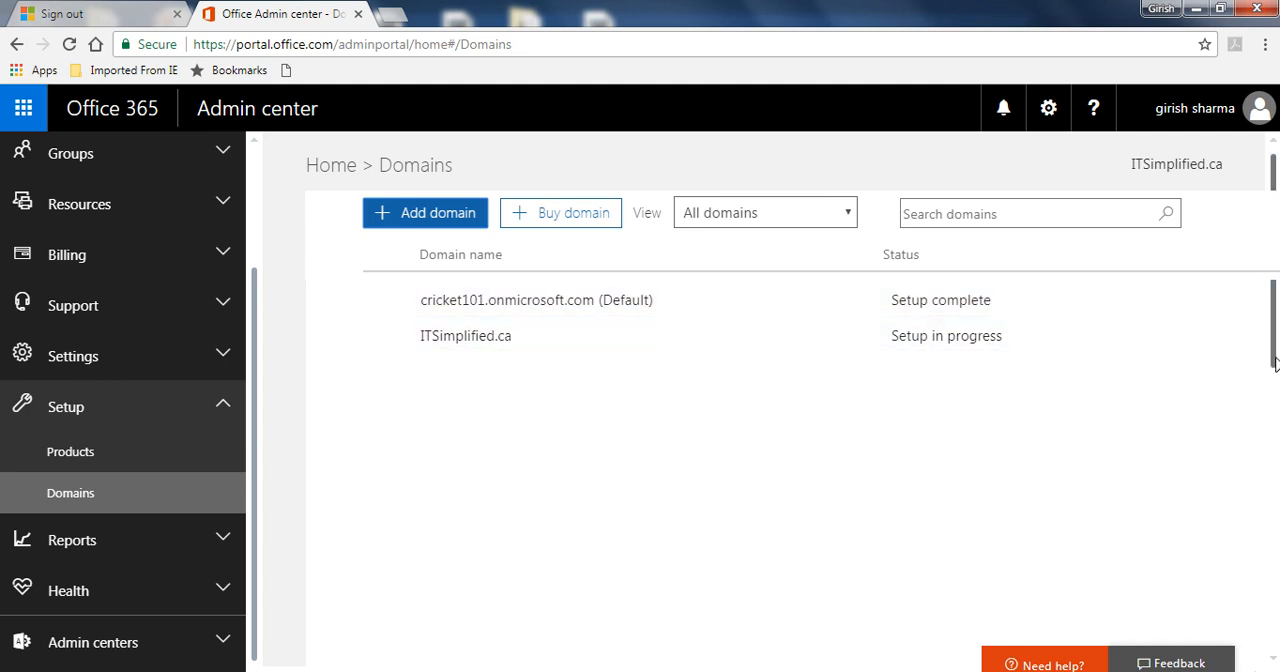
scroll(1272, 380, "down", 2)
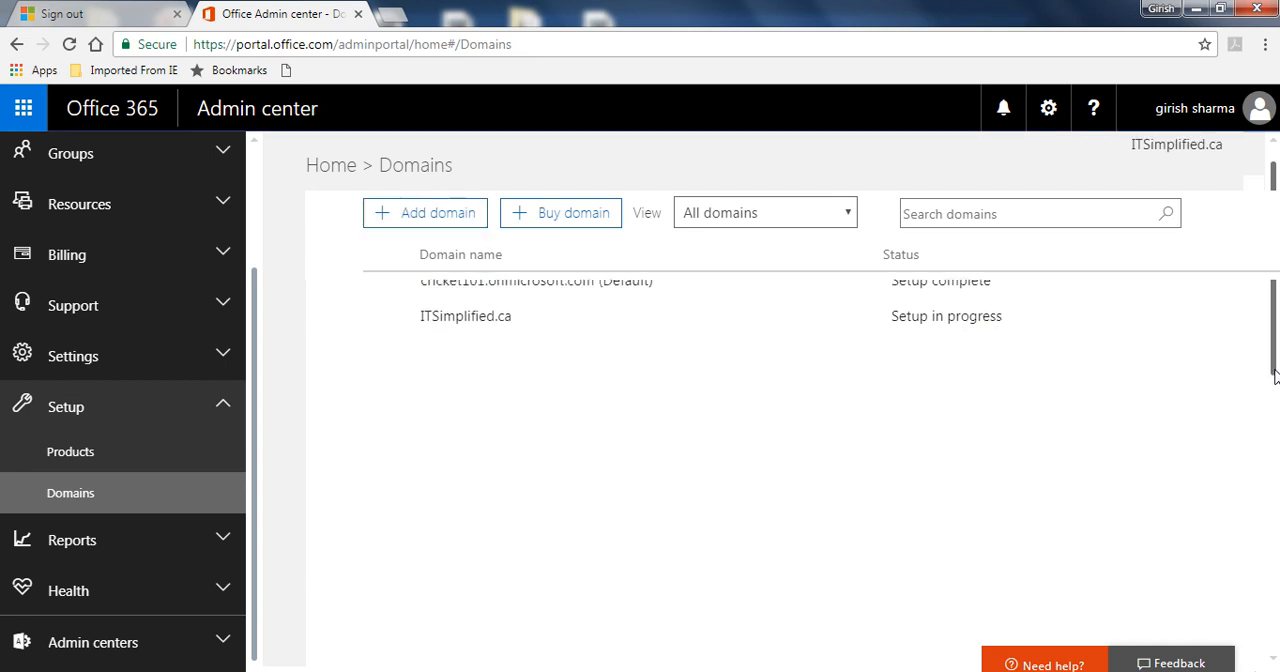
View the Usage page under Reports and the Service health page under Health.
left_click(216, 547)
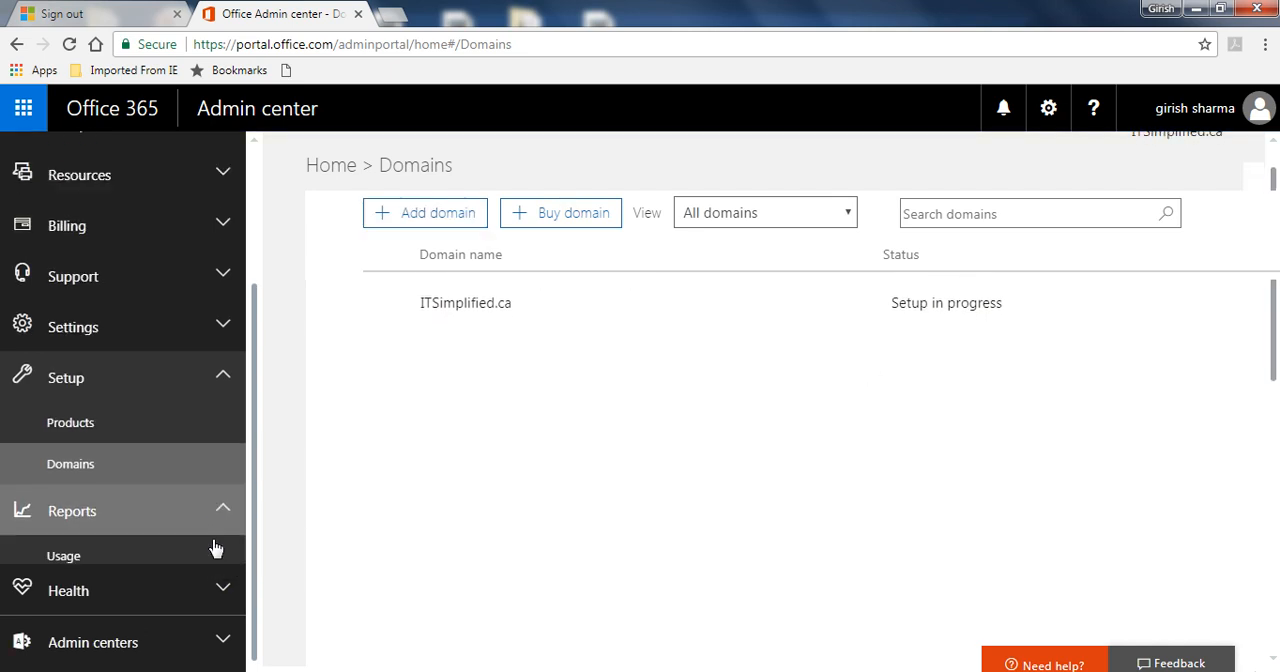
left_click(157, 512)
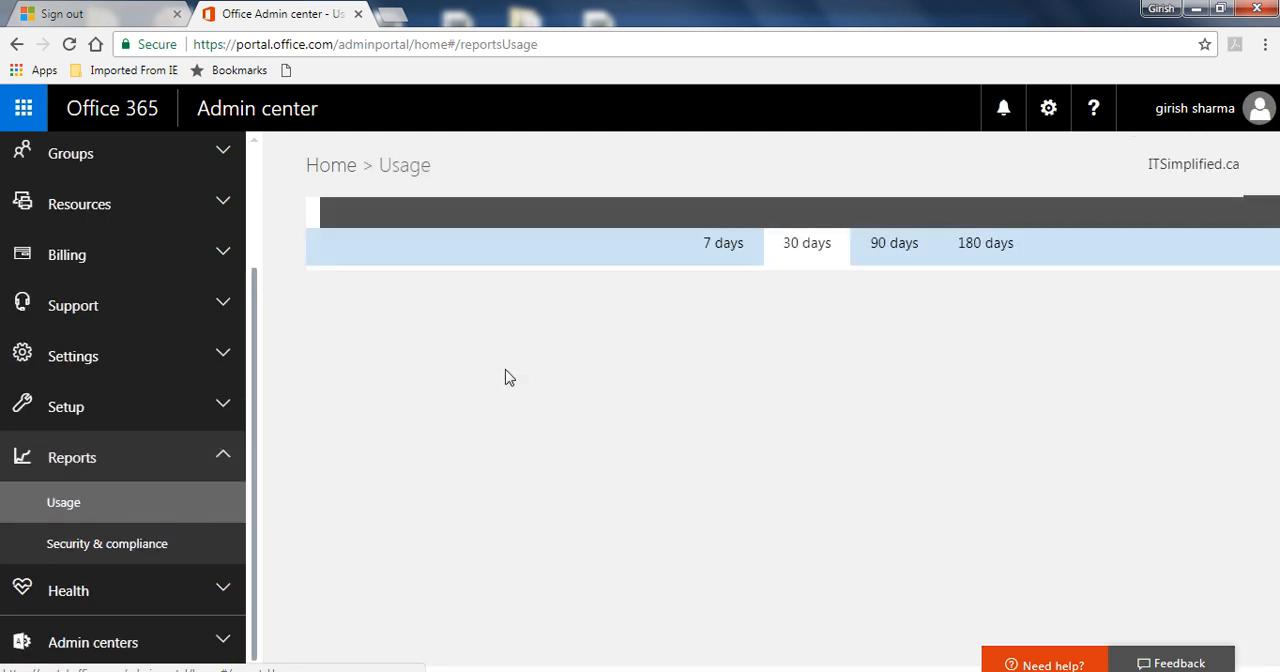
left_click(200, 594)
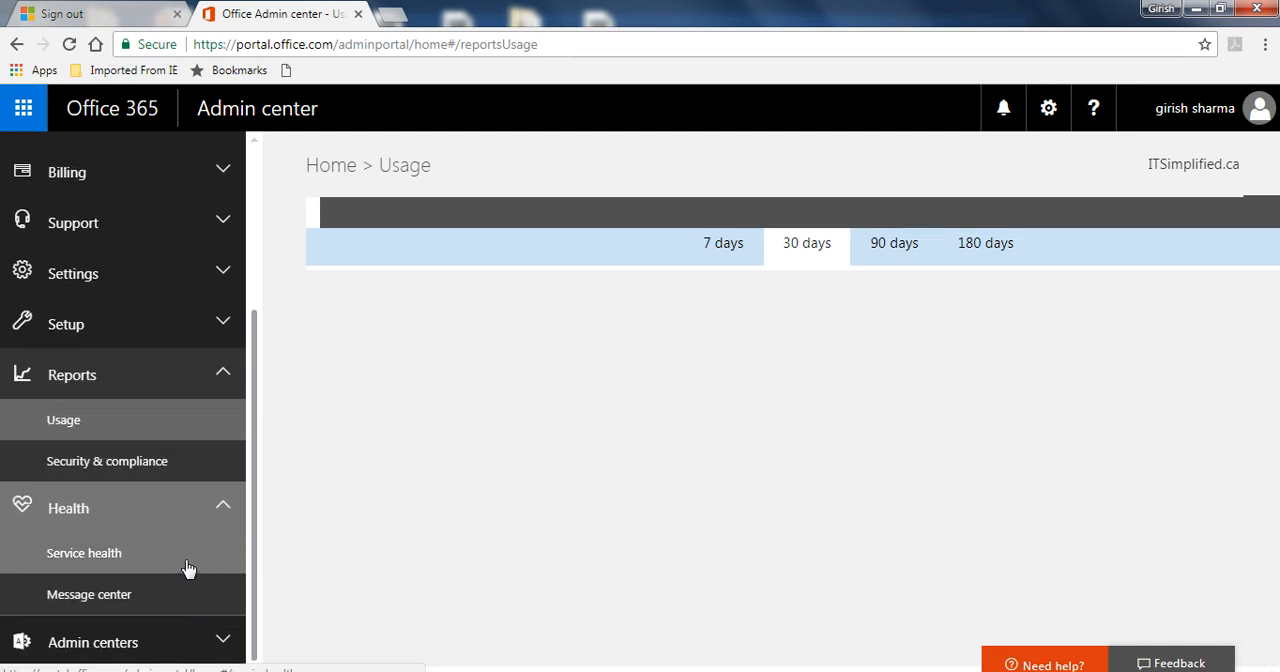
left_click(188, 566)
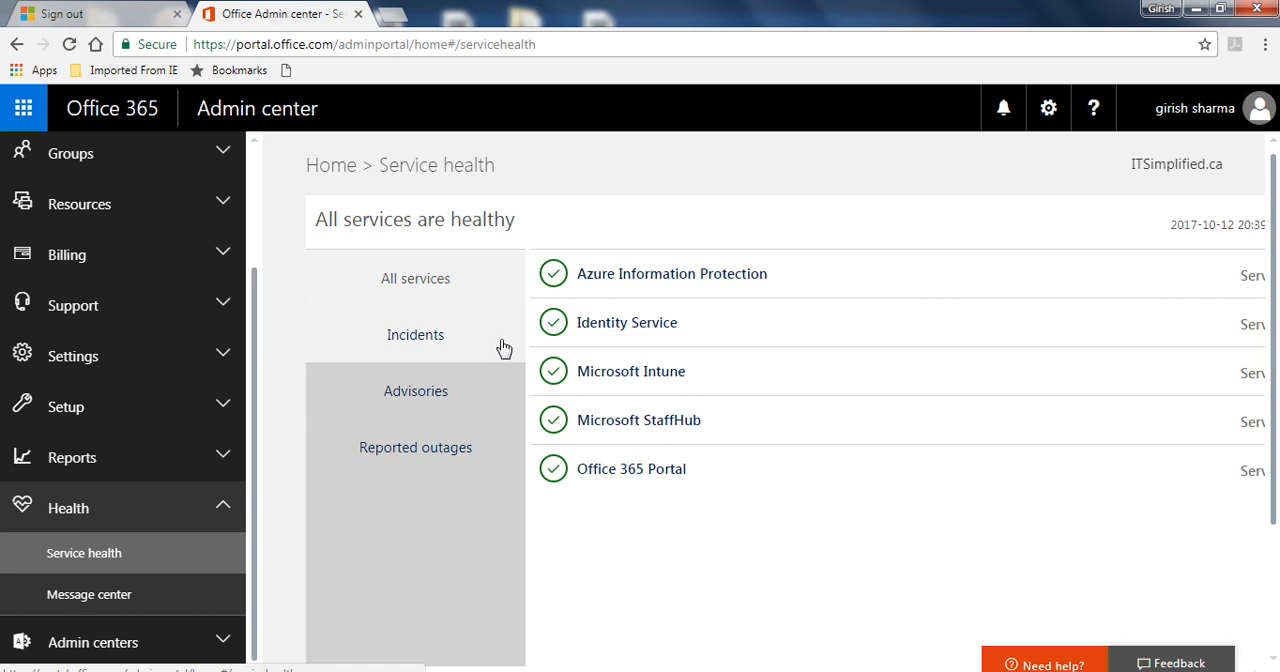
Open the Message center and look over its message view options, keeping All active messages.
left_click(155, 605)
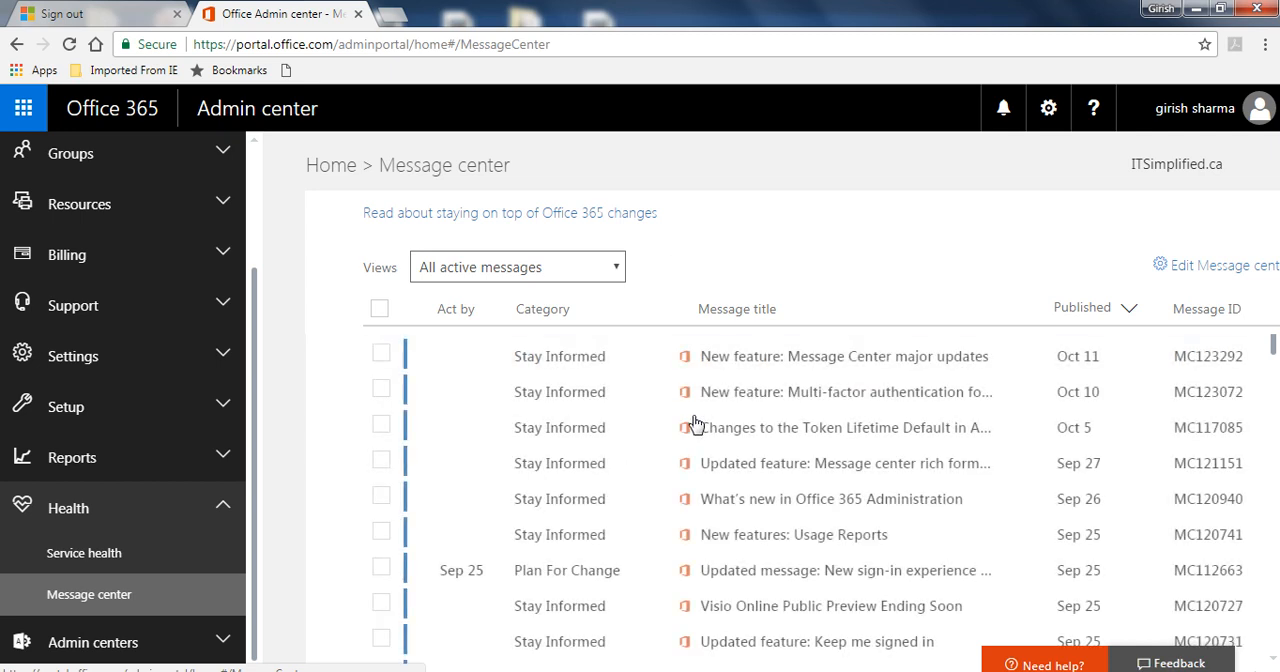
left_click(591, 270)
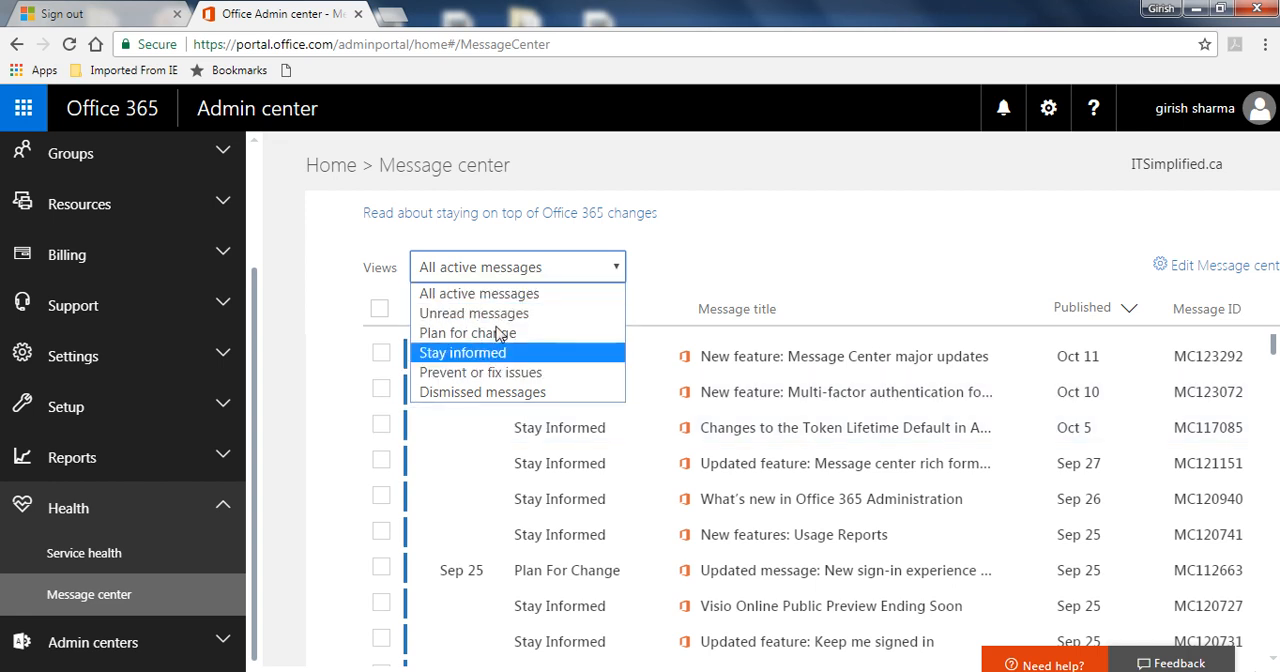
left_click(876, 258)
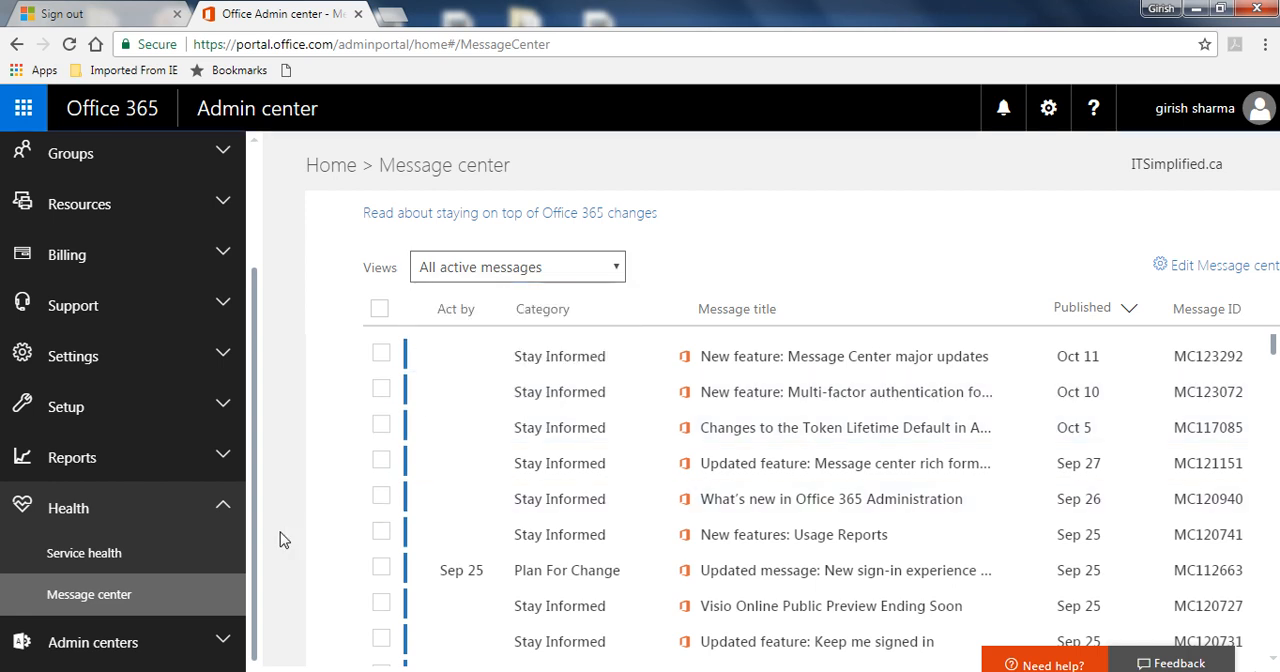
Expand the Admin centers section and view the list of available admin centers.
left_click(200, 645)
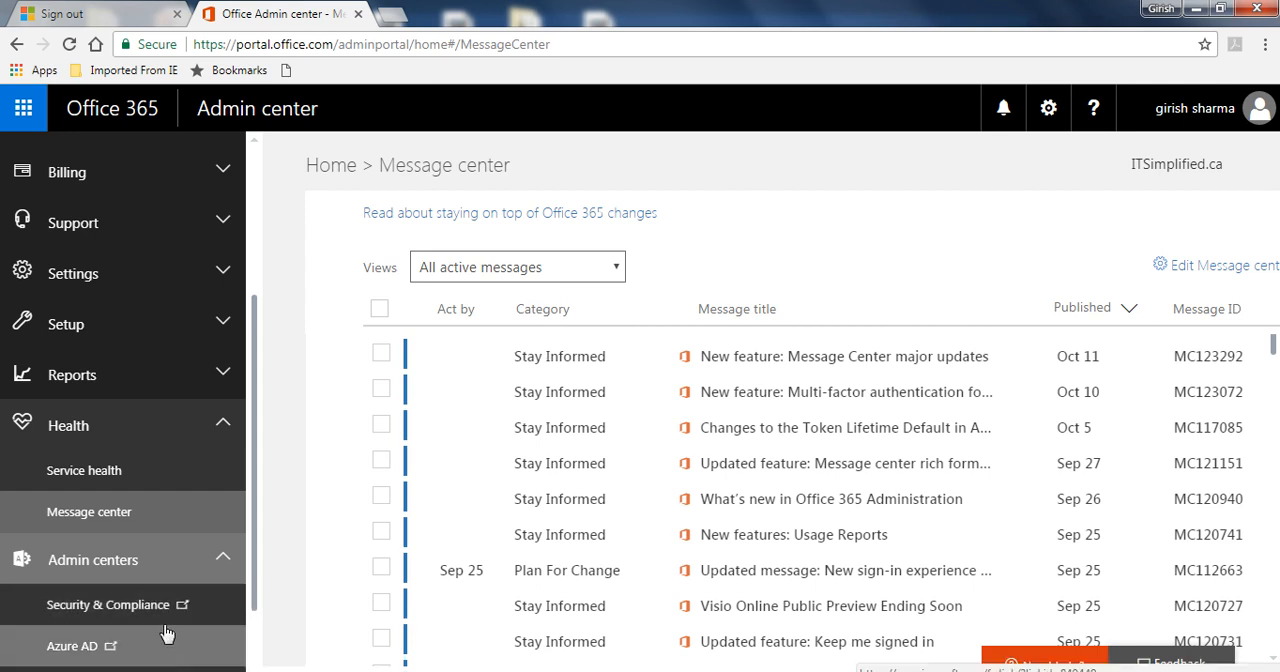
left_click_drag(253, 527, 247, 597)
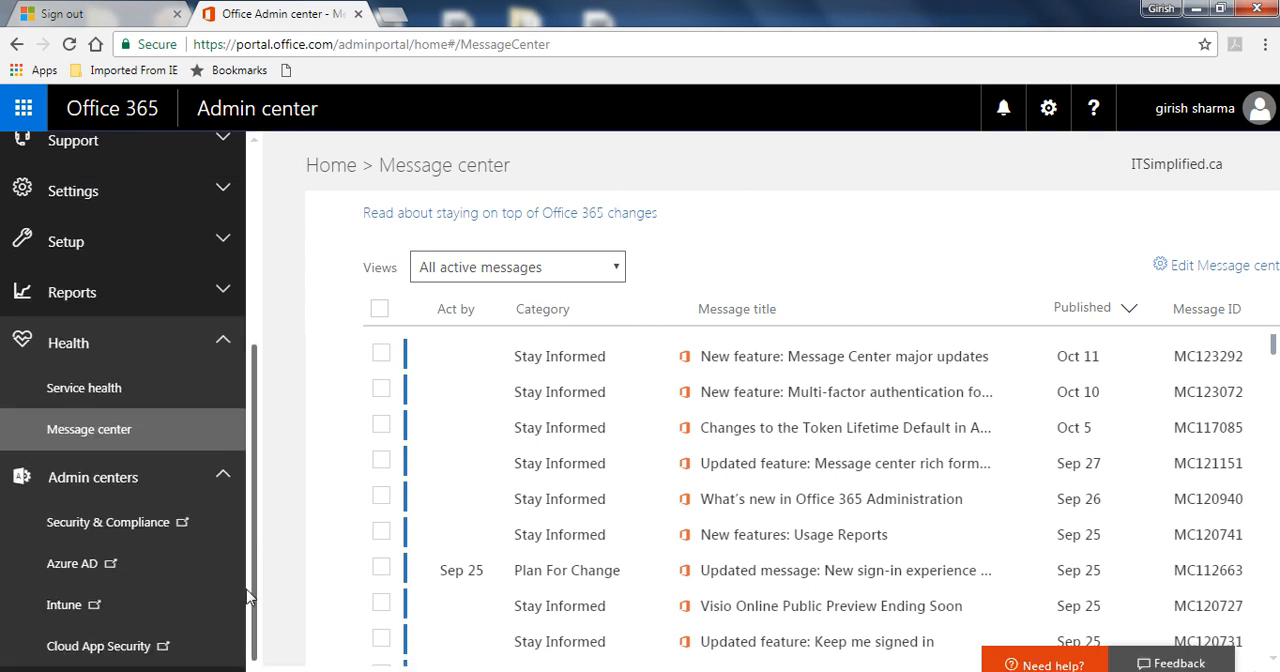